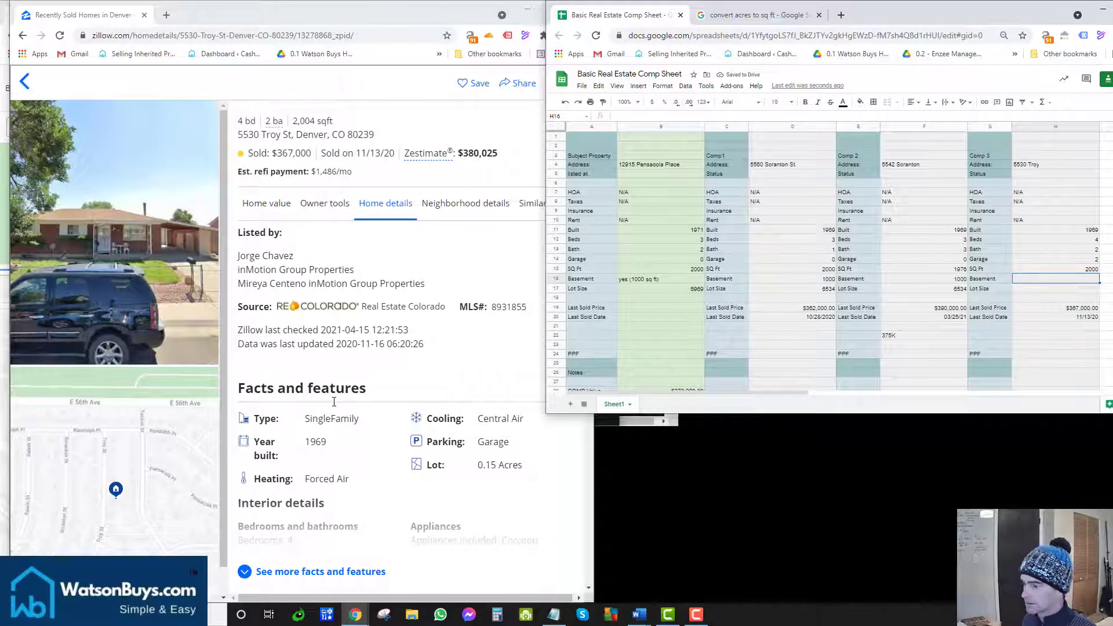
Step: Enter 1000 as Comp 3's Basement value in H16 from the listing facts
scroll(334, 401, "down", 3)
left_click(338, 399)
scroll(341, 398, "down", 2)
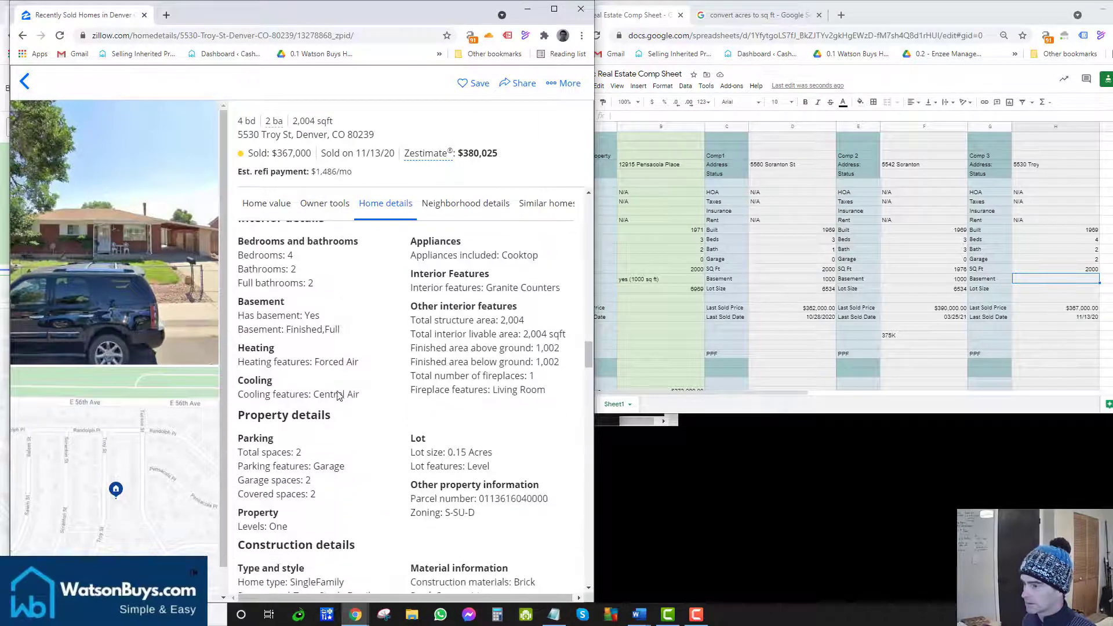
left_click(1054, 281)
type("1000")
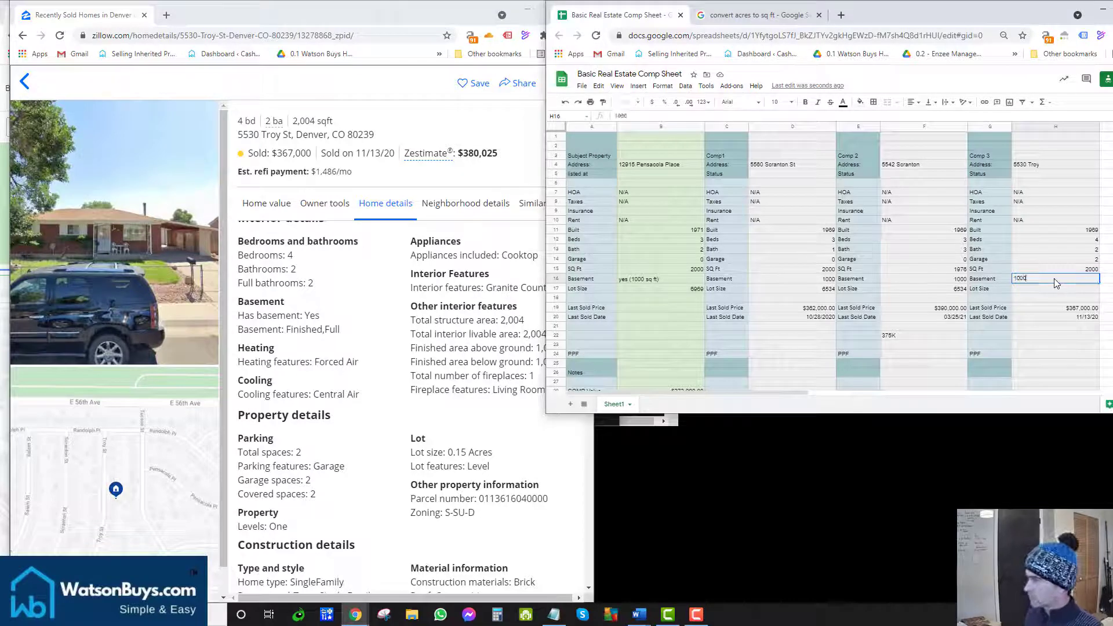
key("Return")
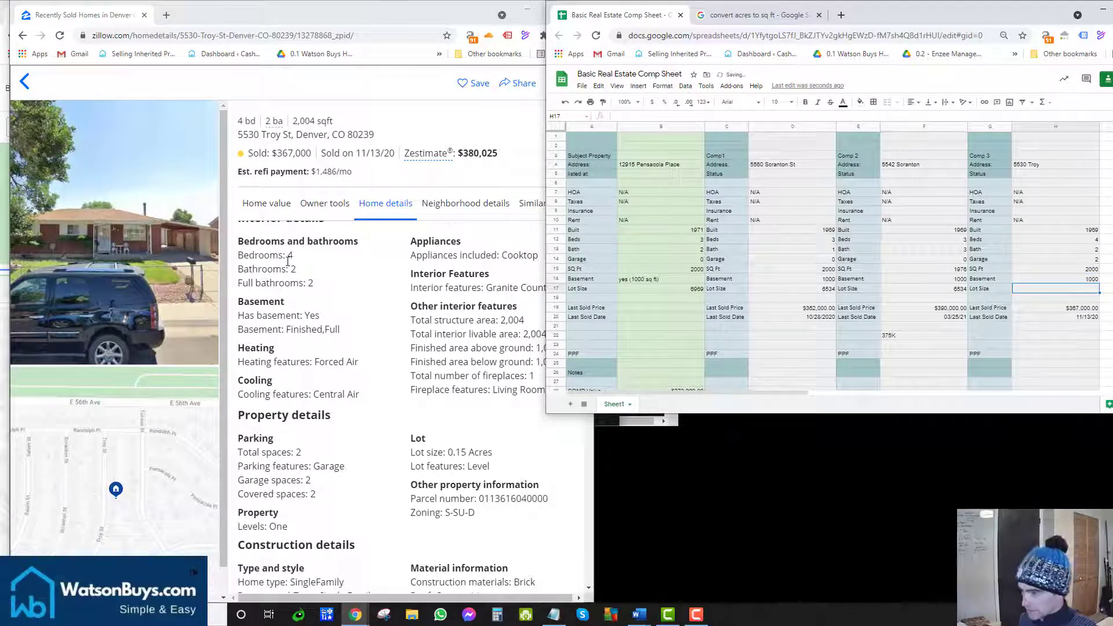
Step: Enter 6534 as Comp 3's Lot Size in H17
left_click_drag(293, 257, 279, 257)
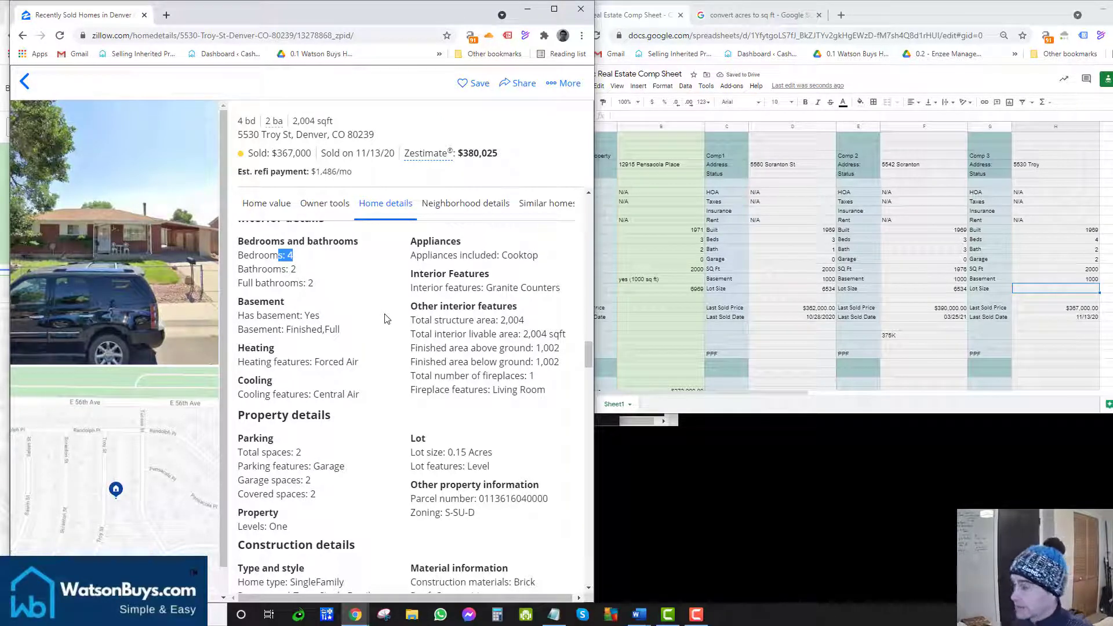
left_click(319, 257)
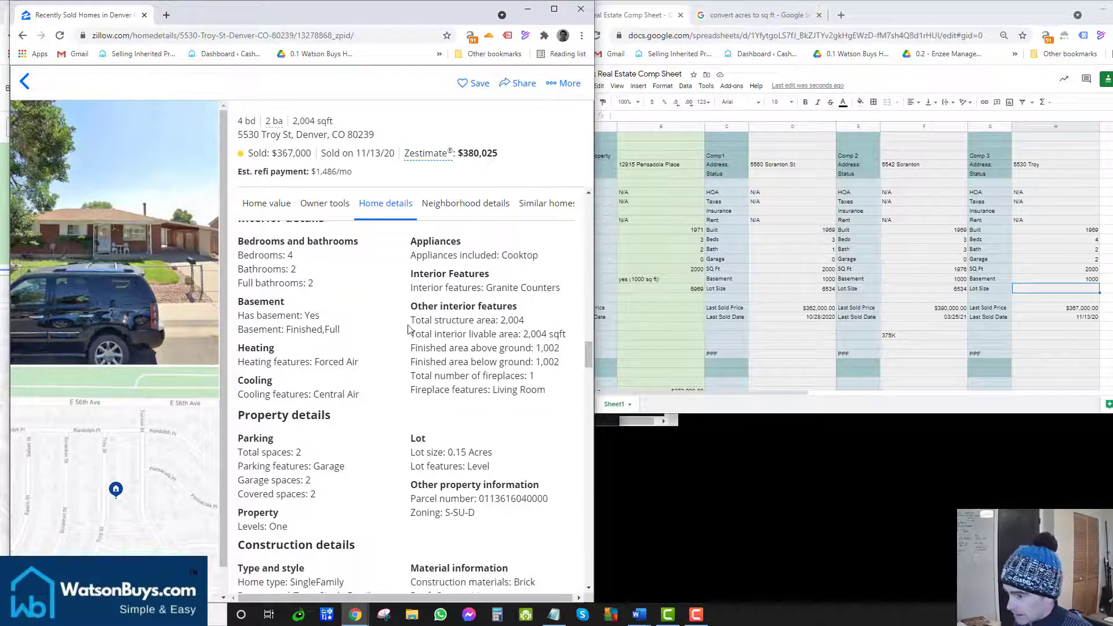
scroll(408, 330, "up", 3)
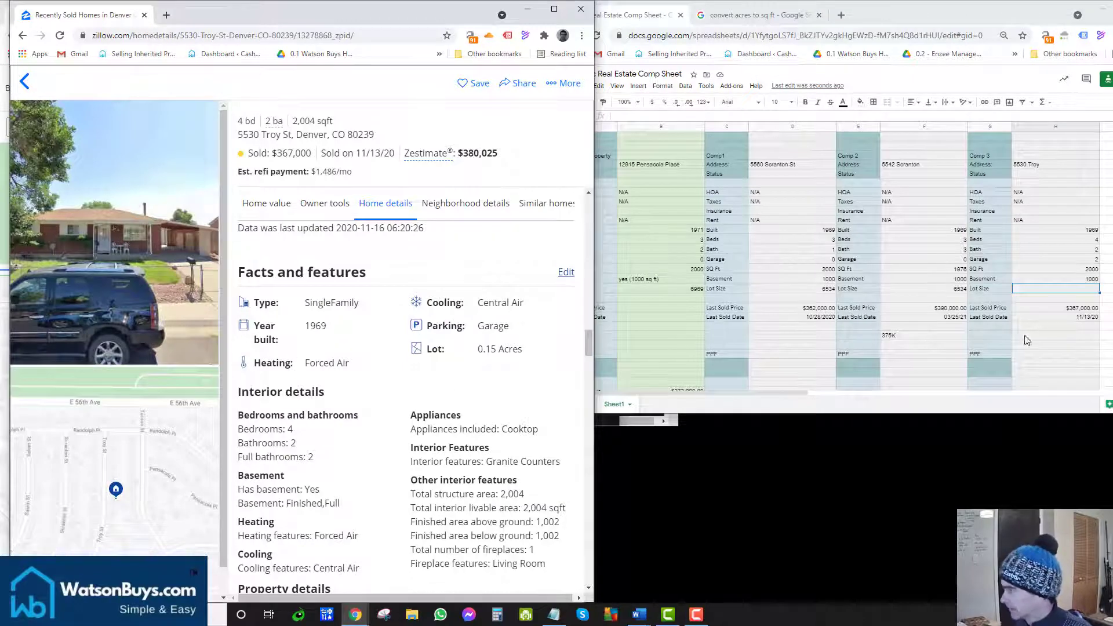
left_click(1034, 290)
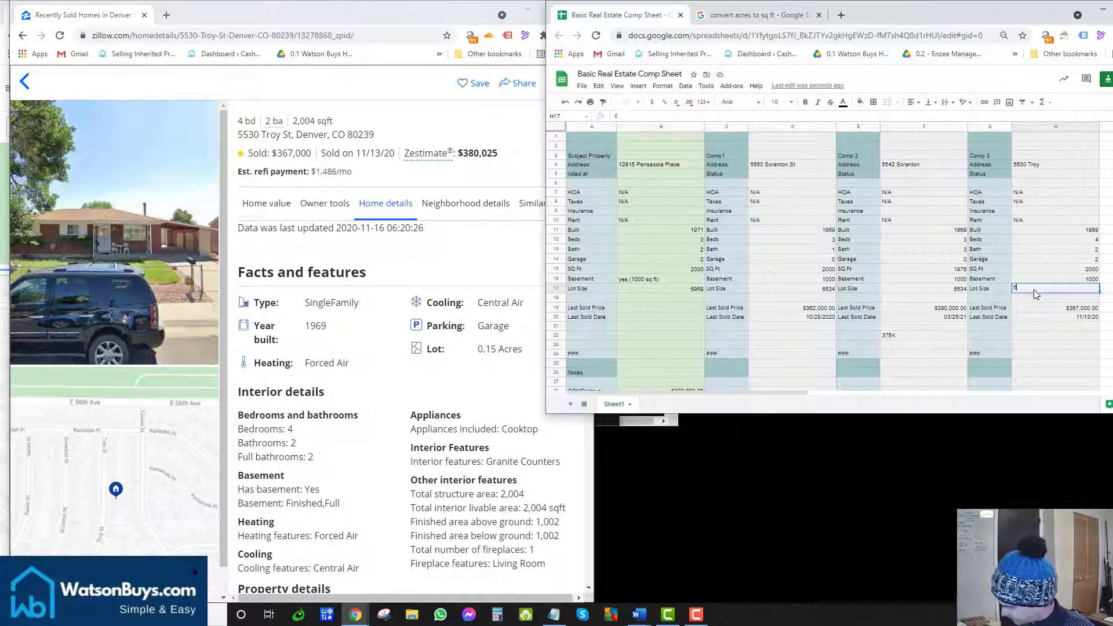
type("6534")
key("Return")
key("Down")
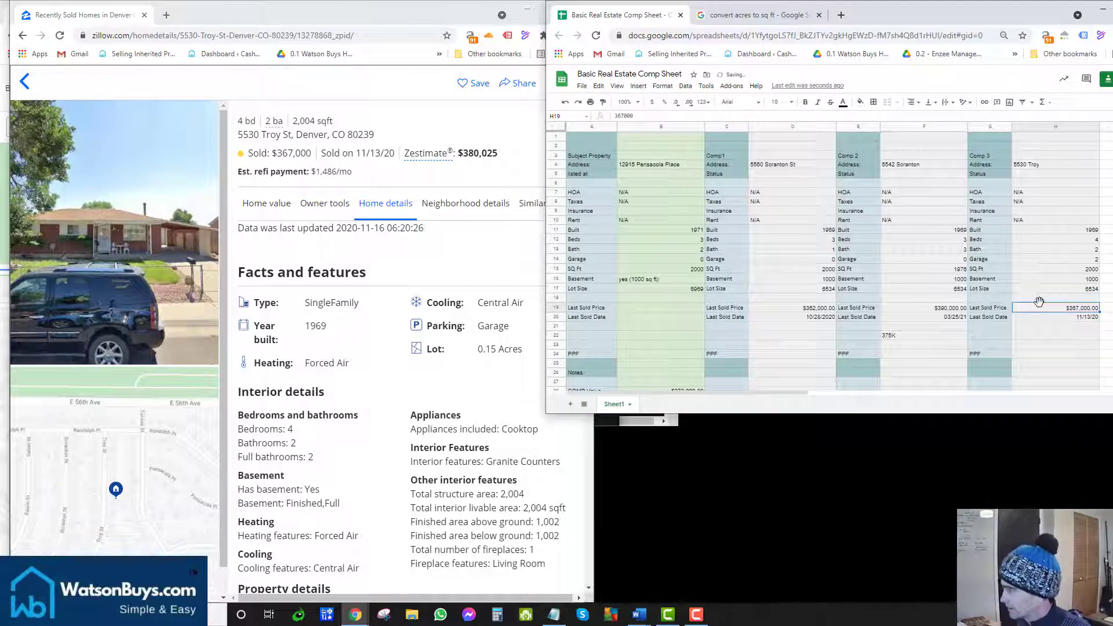
left_click(67, 175)
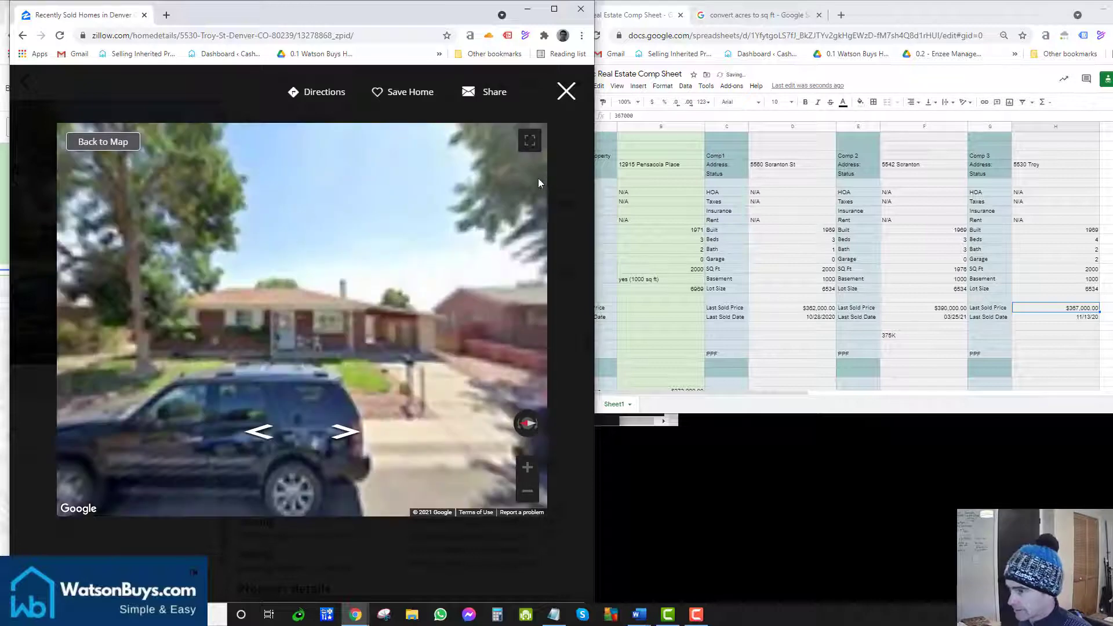
left_click(565, 100)
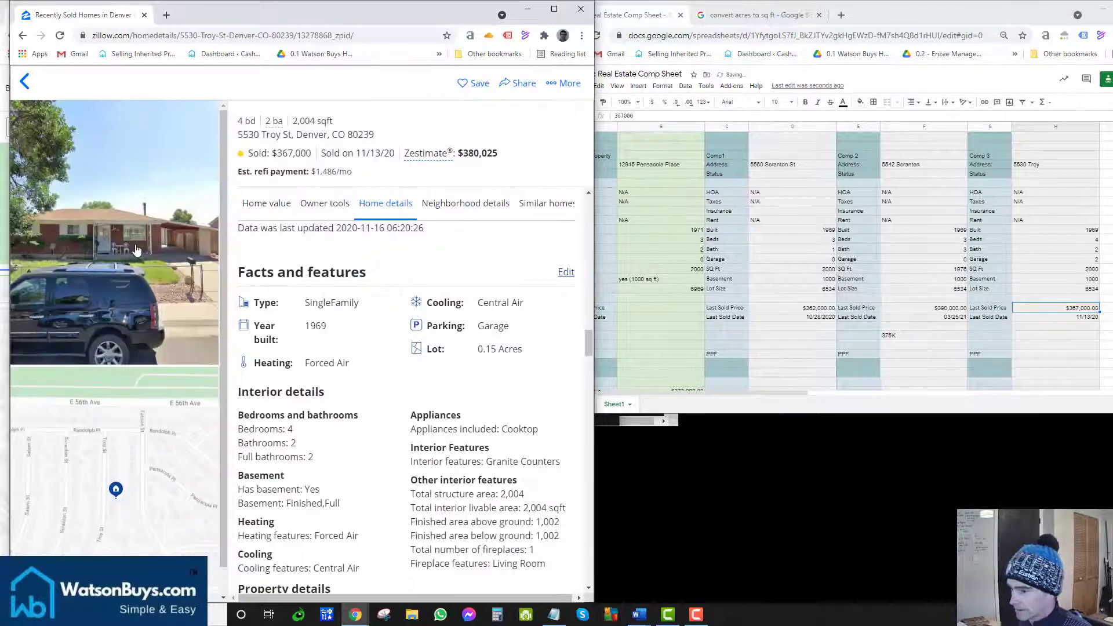
scroll(114, 422, "down", 2)
scroll(113, 422, "up", 2)
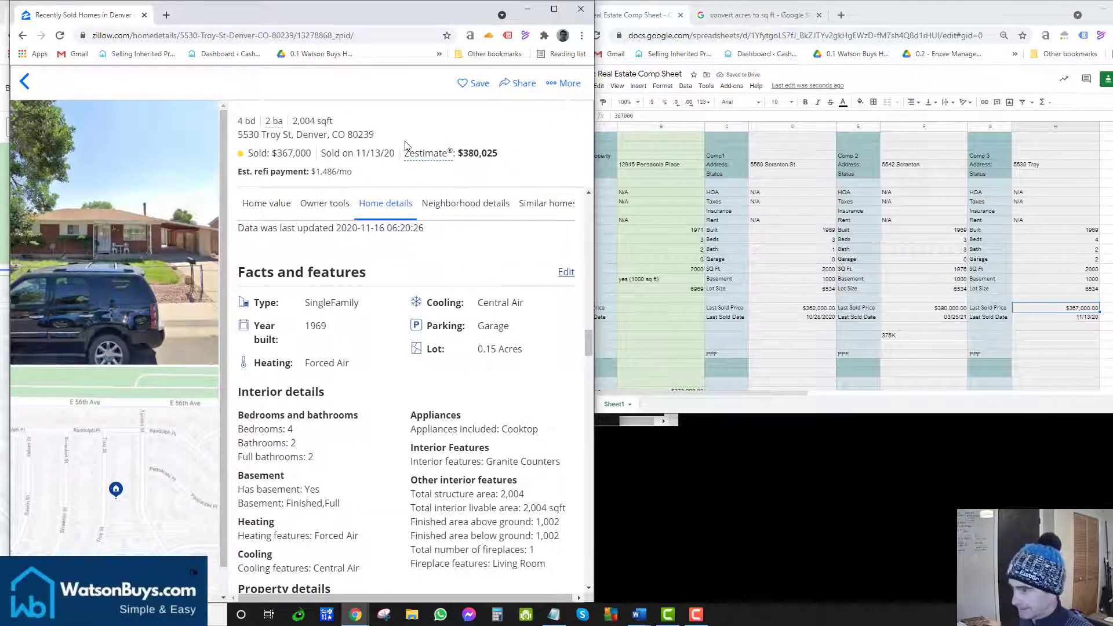
left_click_drag(399, 138, 237, 139)
key("ctrl+c")
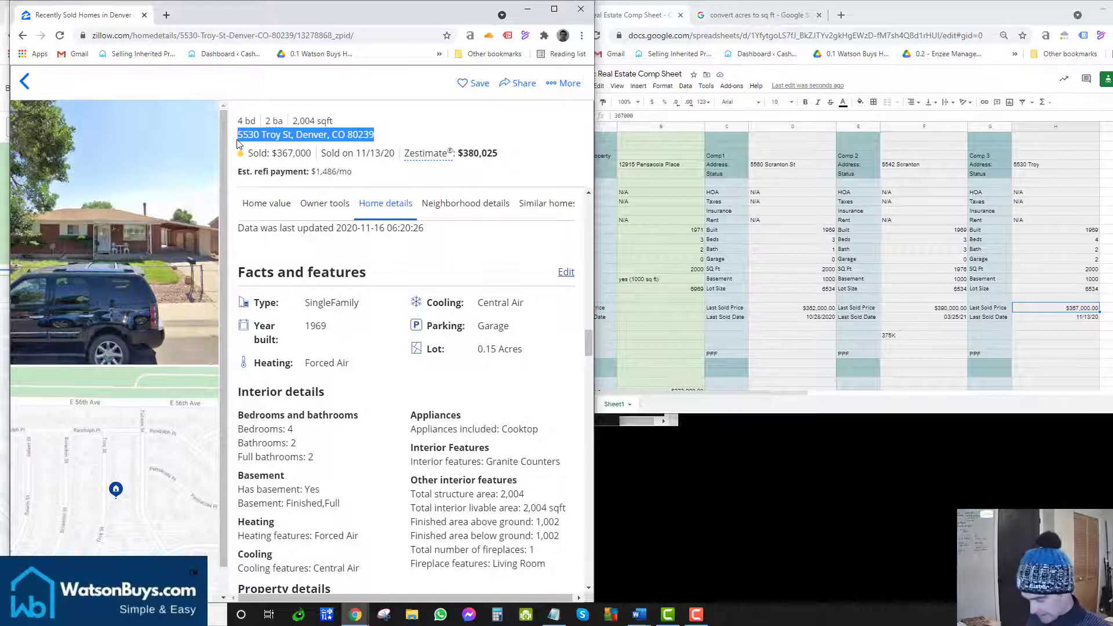
left_click(167, 14)
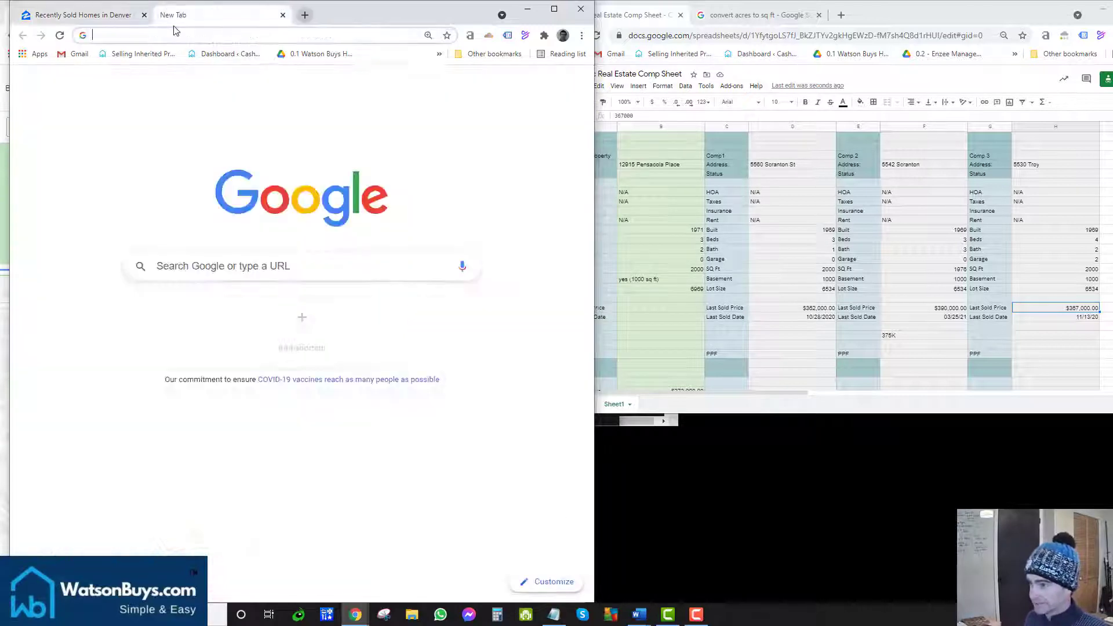
left_click(230, 256)
key("ctrl+v")
key("Return")
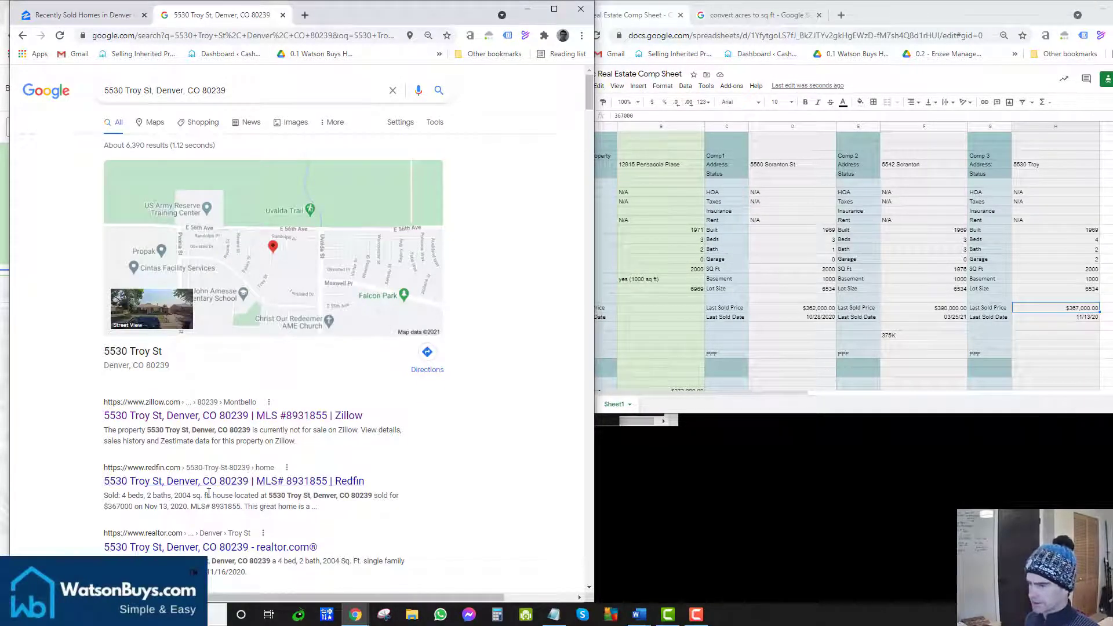
scroll(218, 480, "down", 1)
scroll(217, 480, "down", 1)
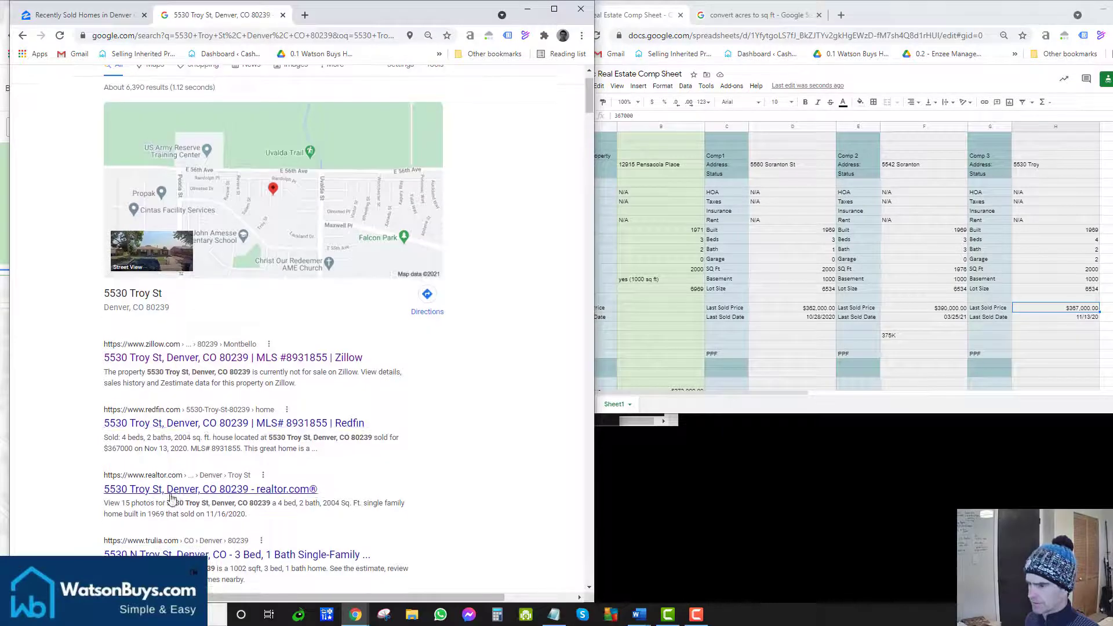
left_click(171, 490)
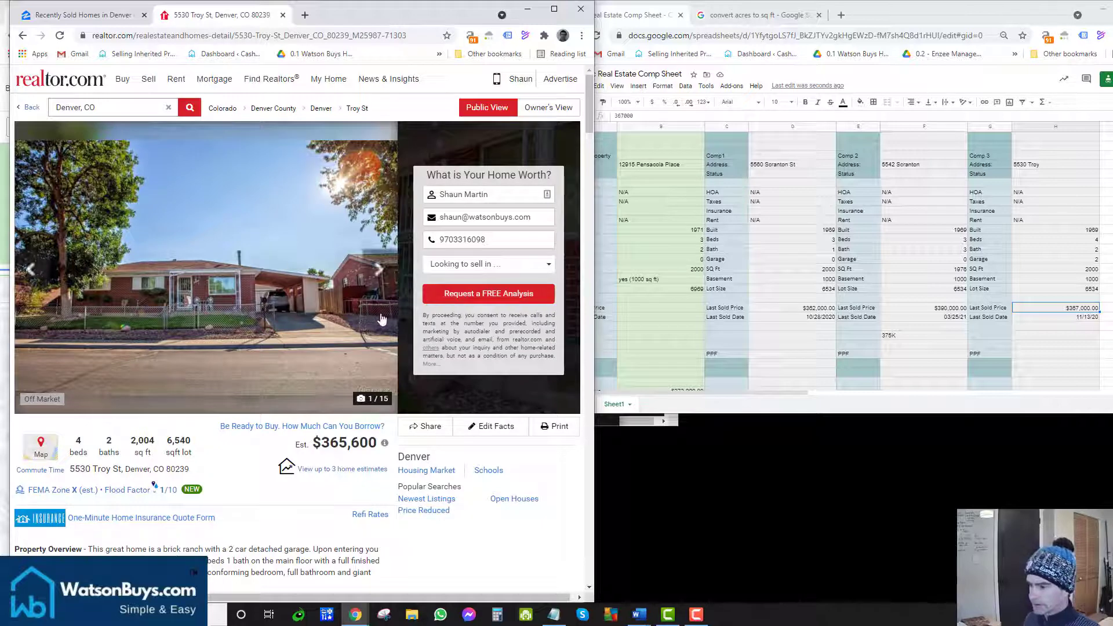
left_click(378, 271)
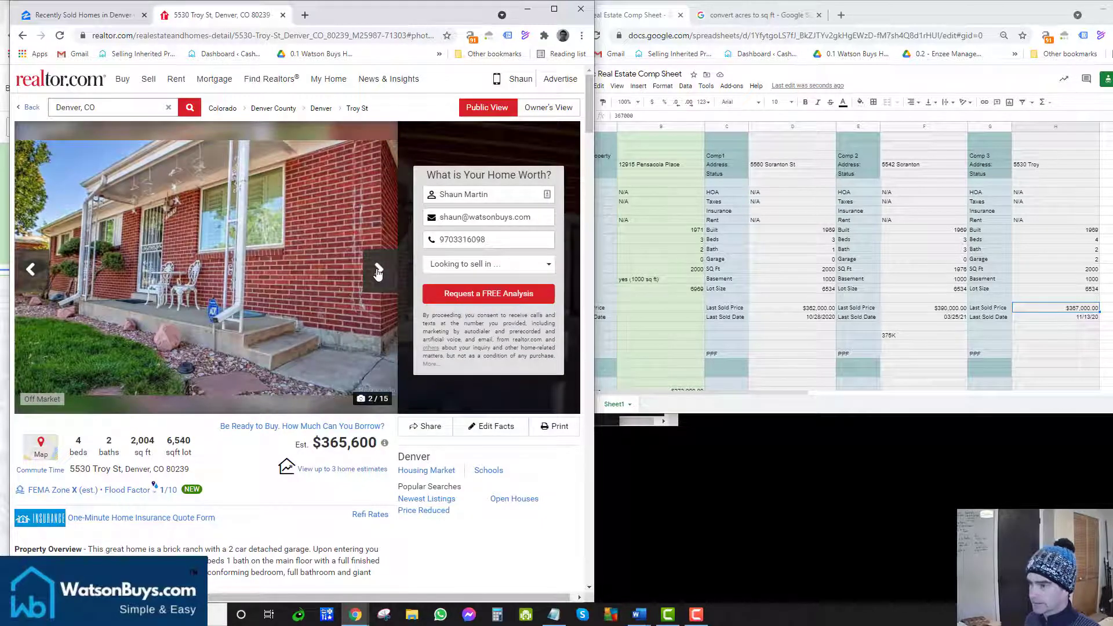
left_click(378, 270)
left_click(378, 271)
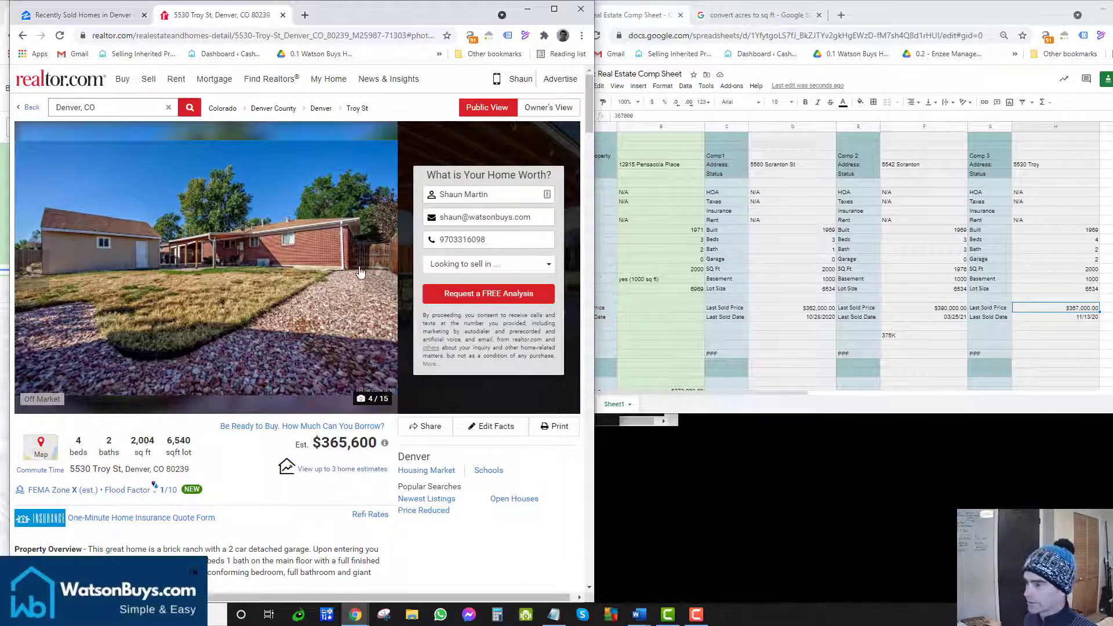
left_click(387, 271)
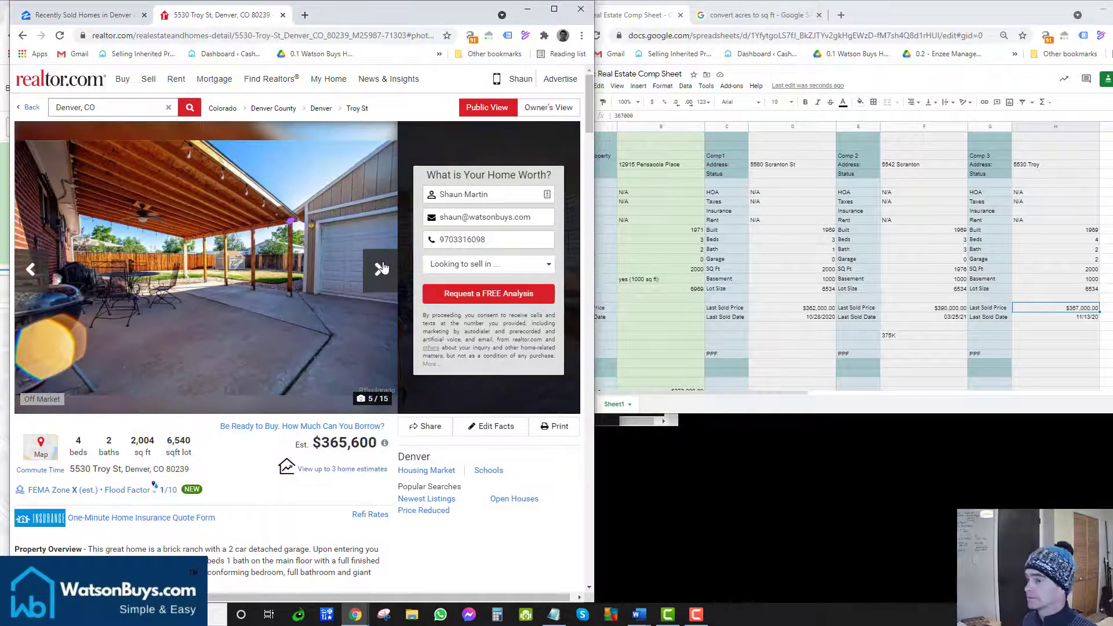
left_click(383, 268)
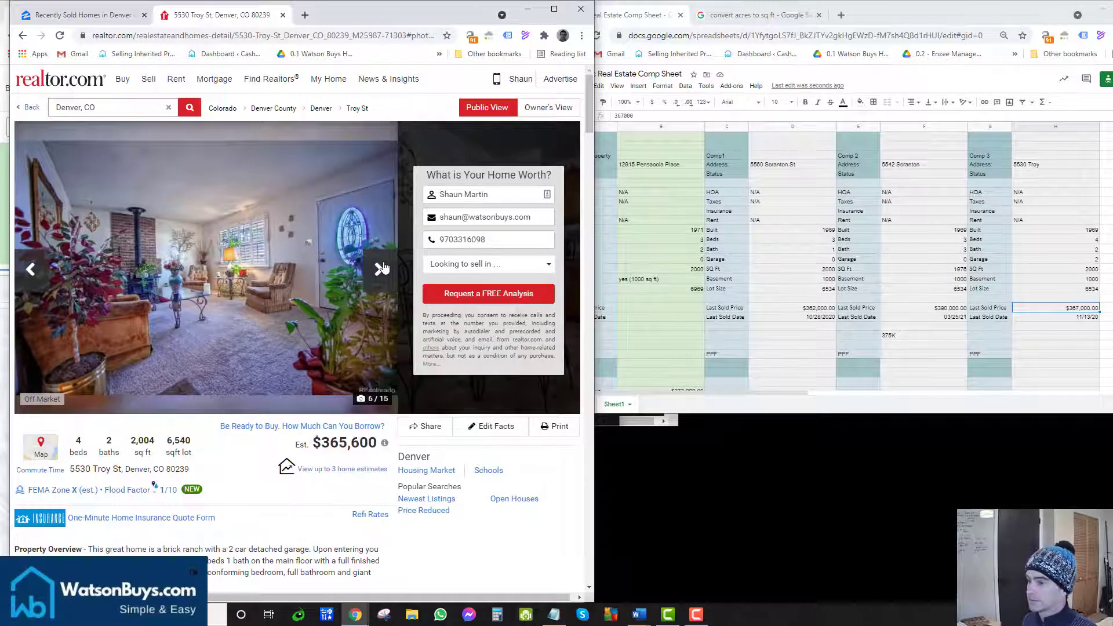
left_click(382, 269)
left_click(382, 269)
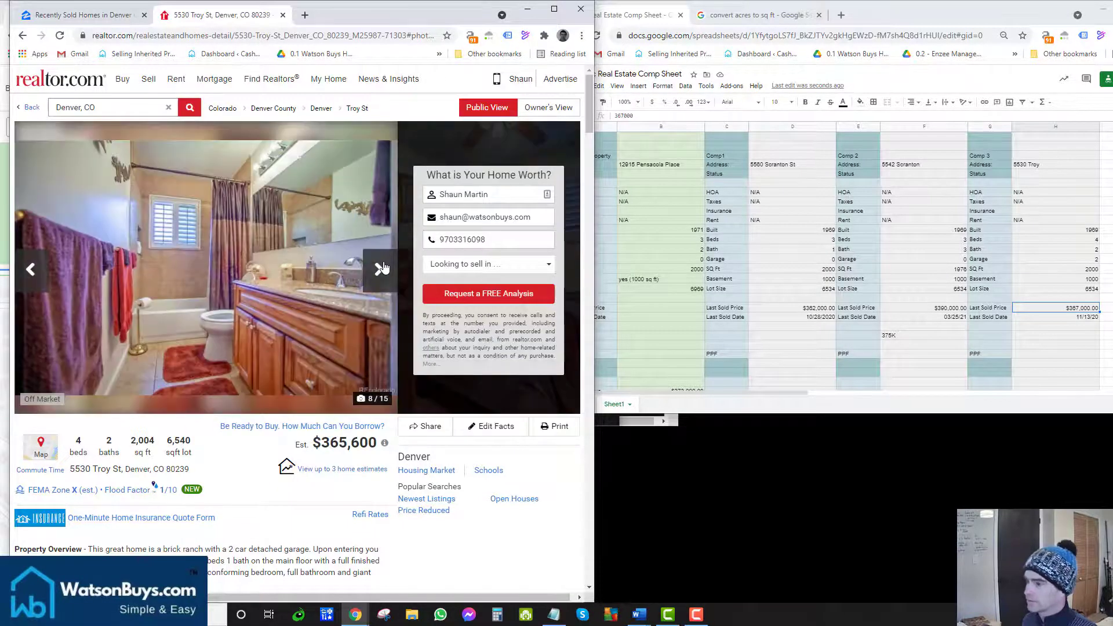
left_click(385, 270)
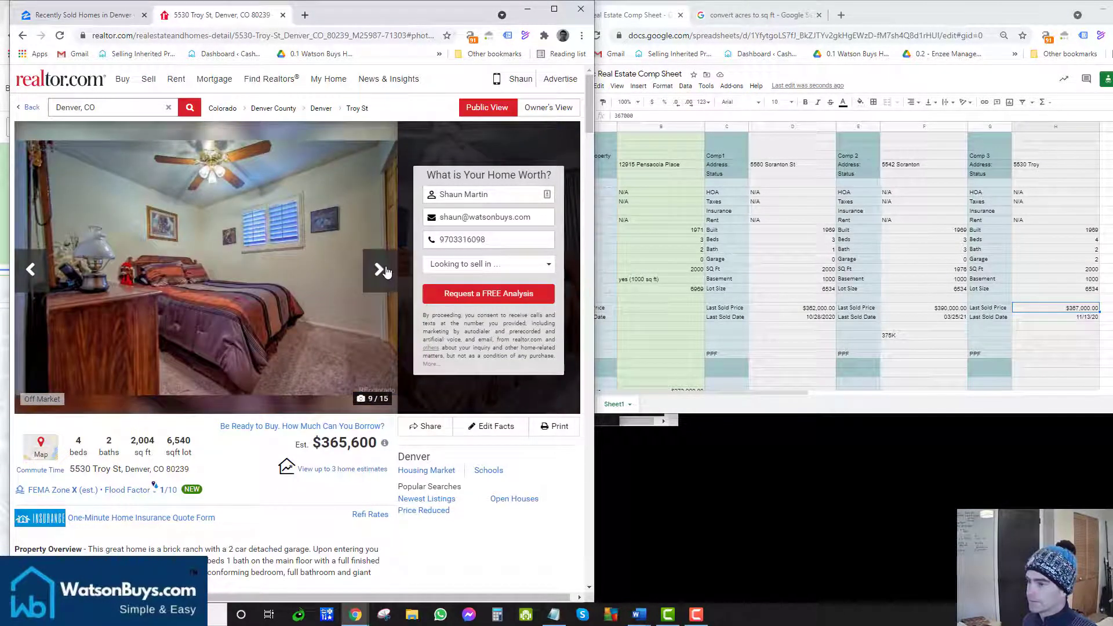
left_click(385, 271)
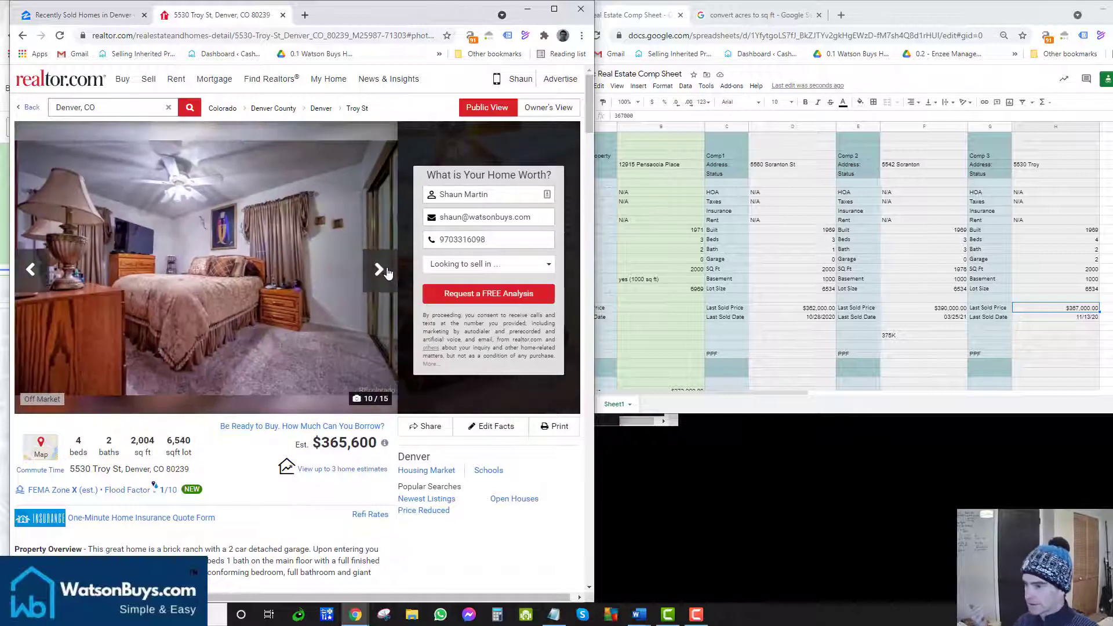
left_click(35, 276)
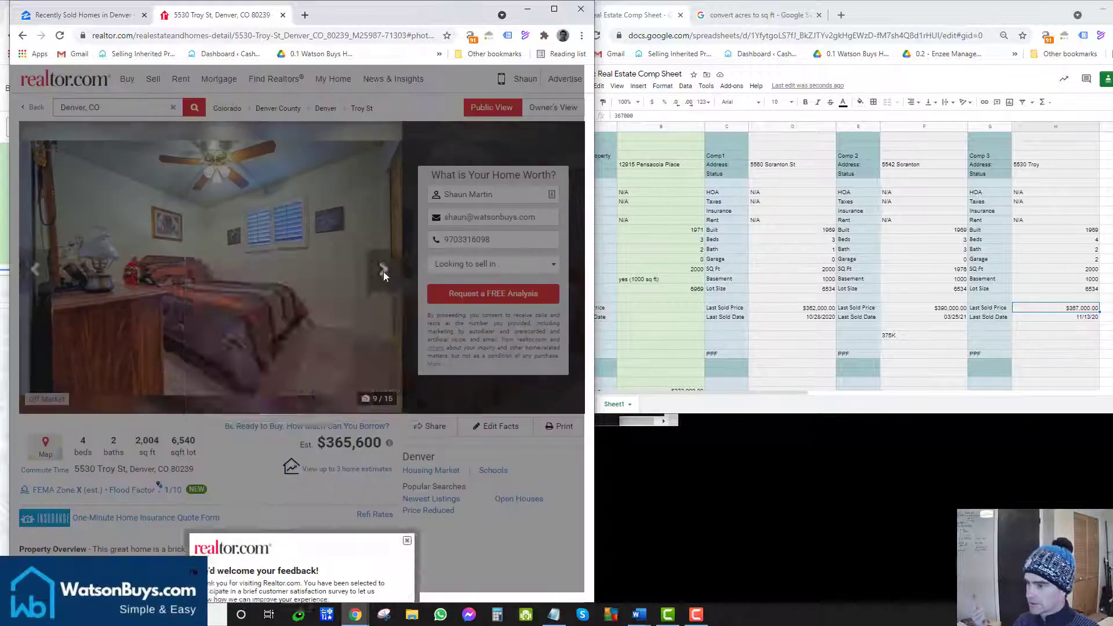
left_click(407, 261)
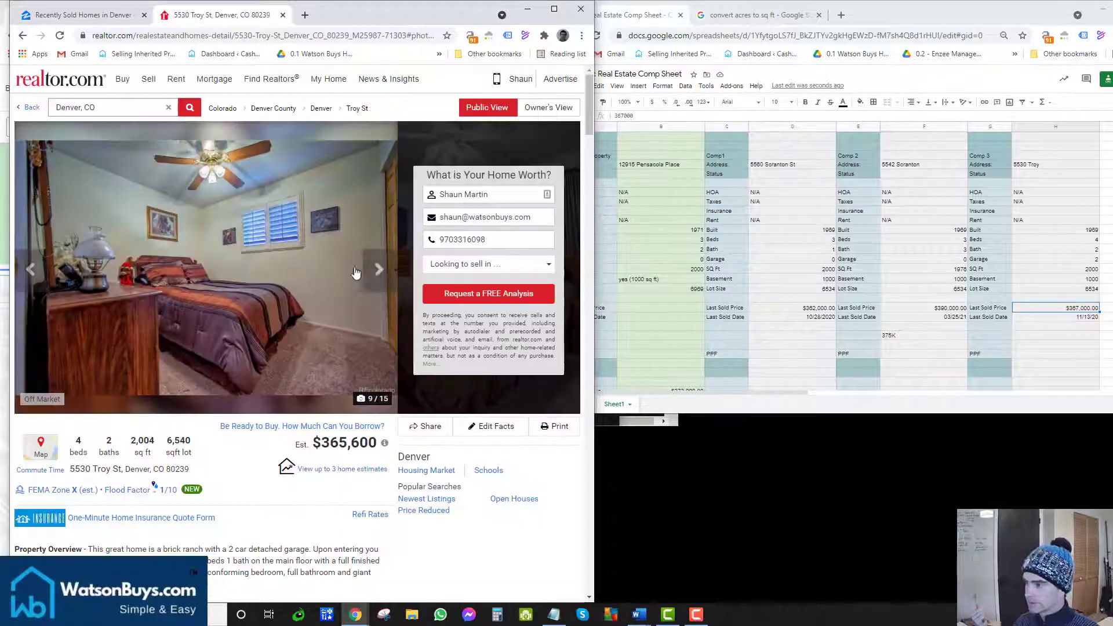
left_click(378, 273)
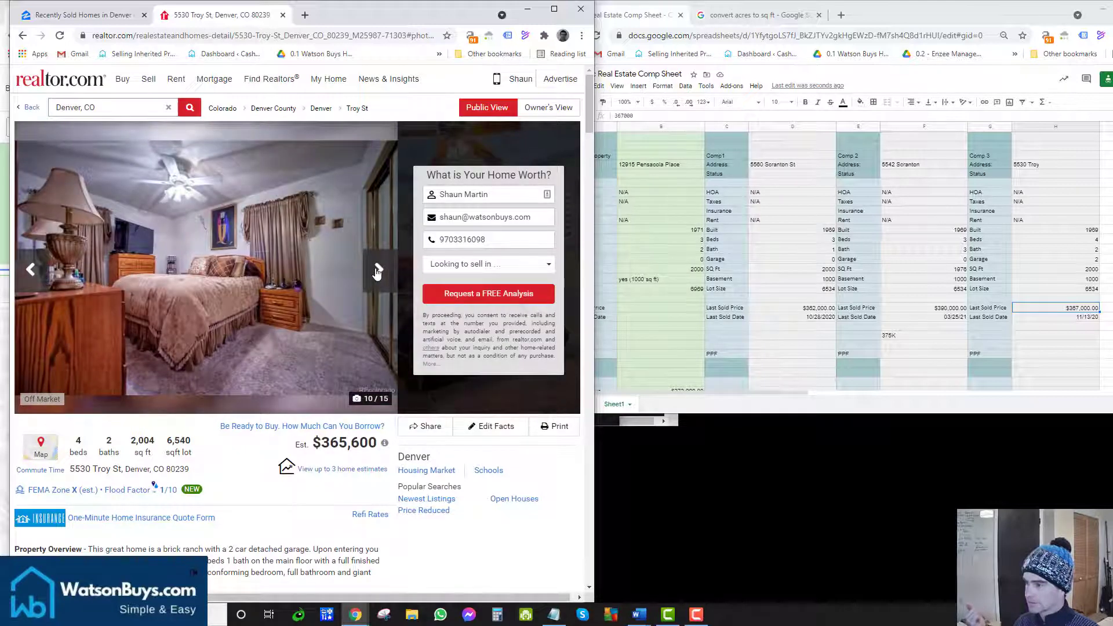
left_click(378, 272)
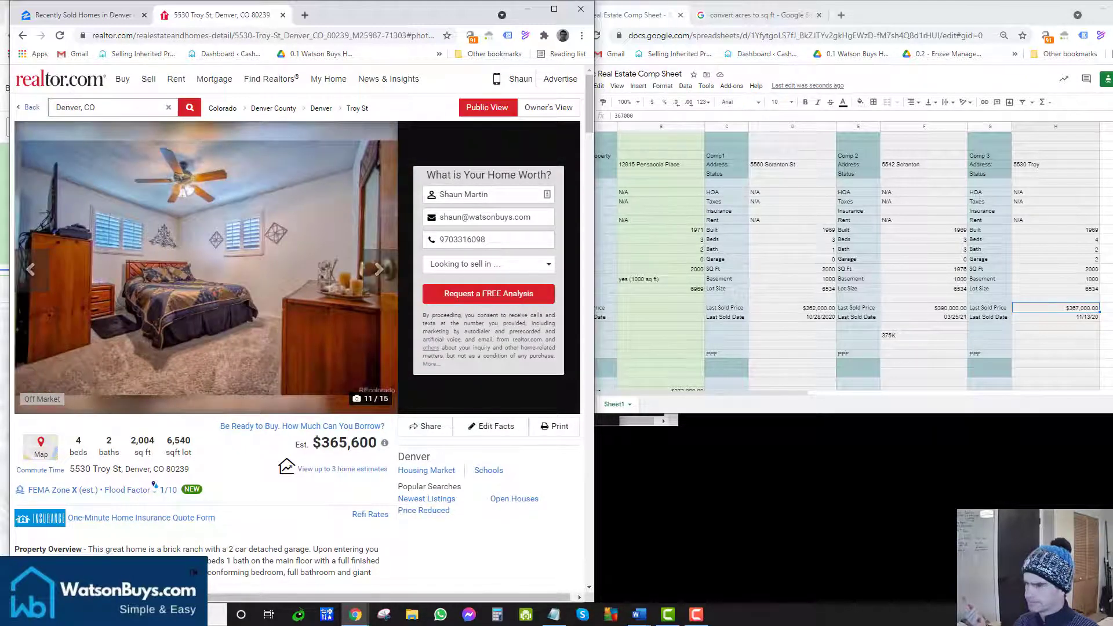
Step: Continue from photo 12 through the bathroom and basement laundry photos to photo 15 of 15
left_click(30, 269)
left_click(30, 269)
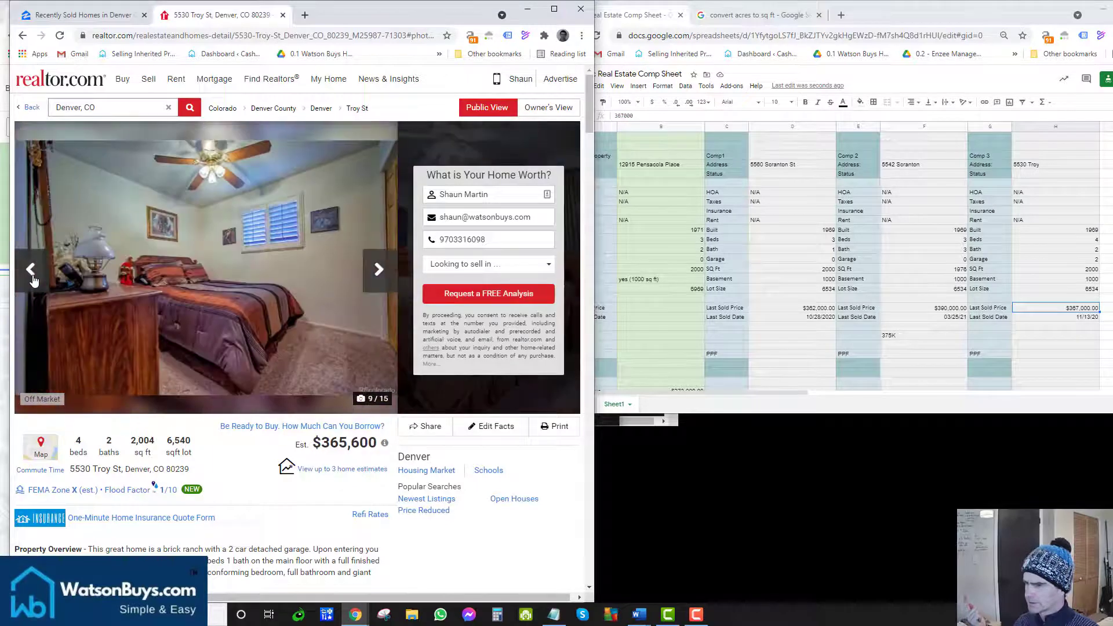
left_click(373, 283)
left_click(373, 283)
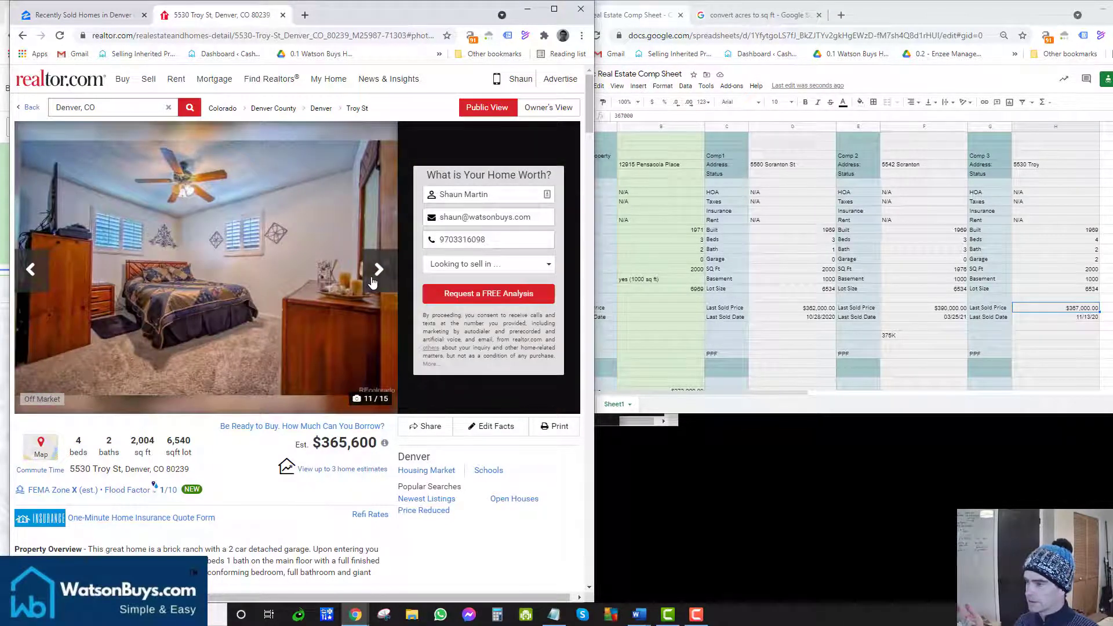
left_click(373, 283)
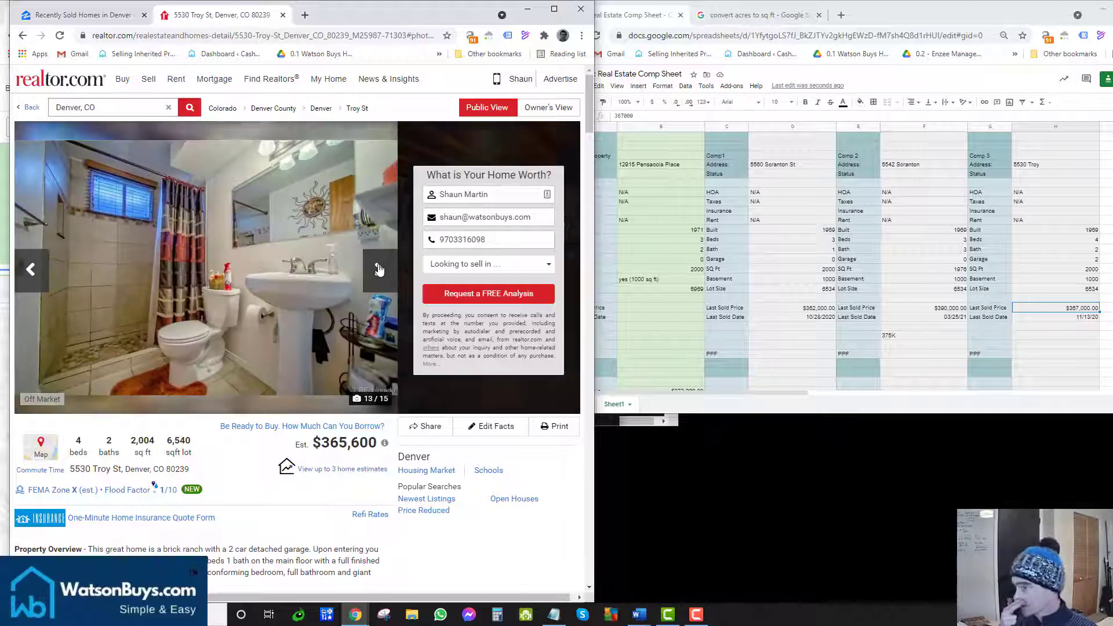
left_click(30, 272)
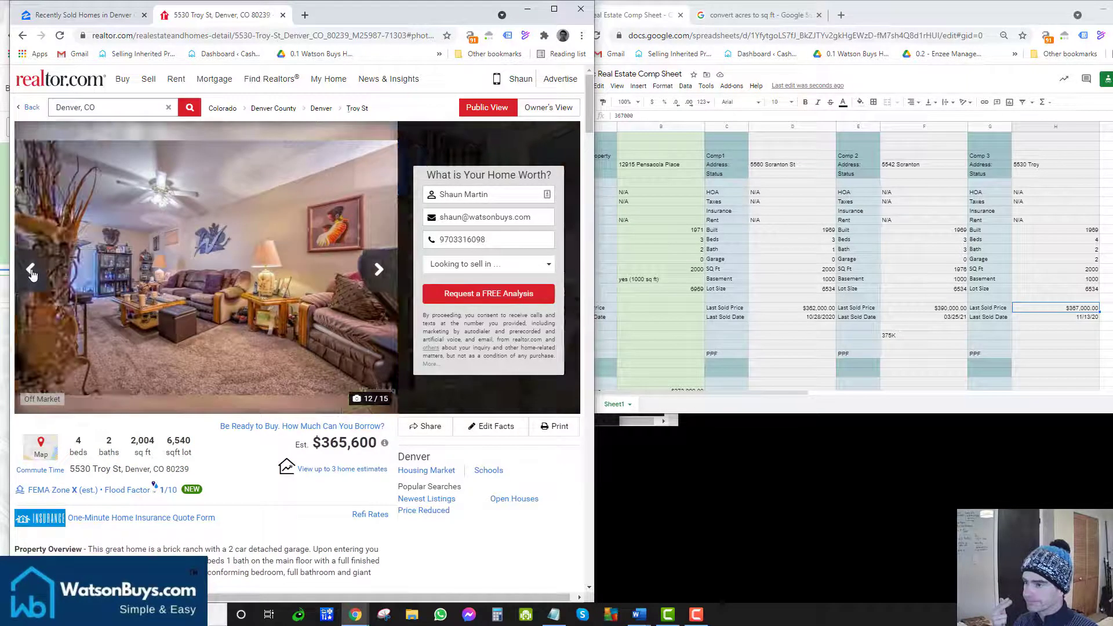
left_click(380, 270)
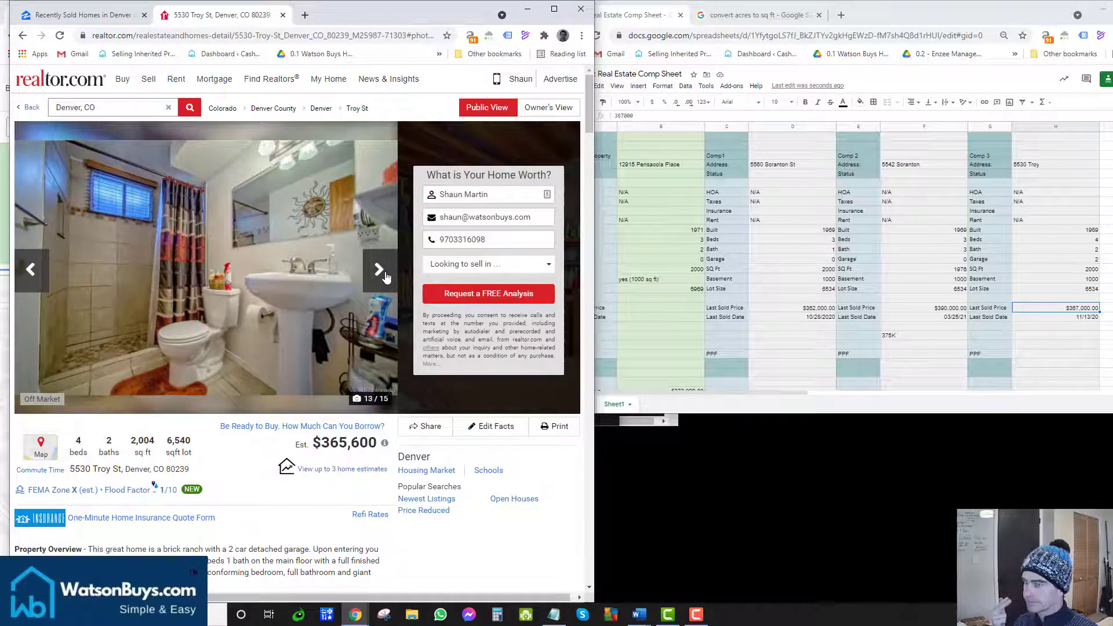
left_click(385, 274)
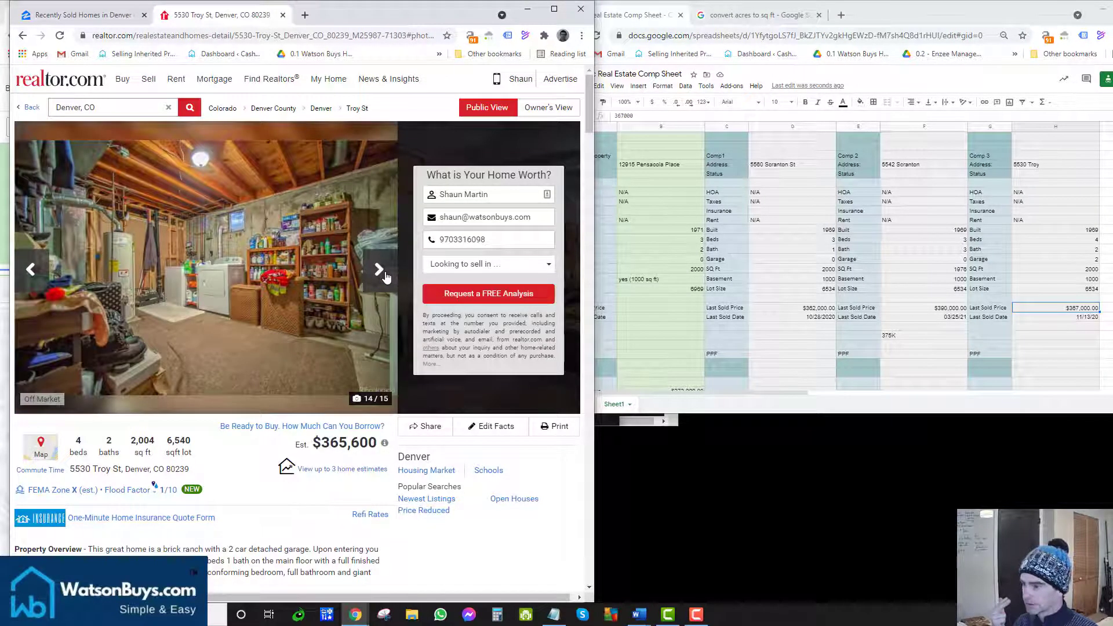
left_click(386, 281)
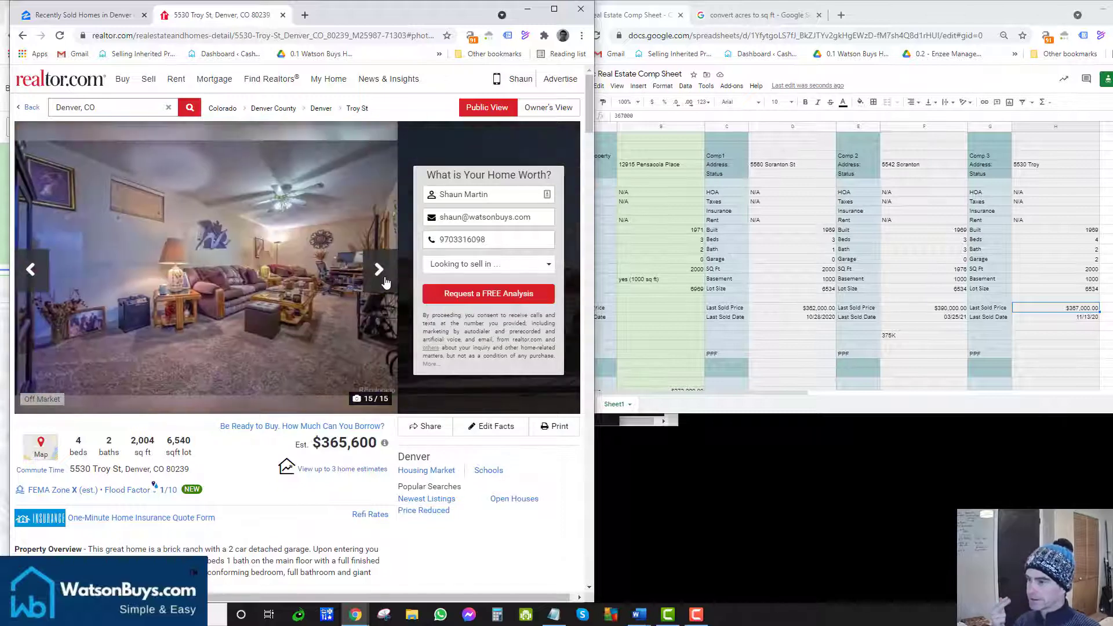
left_click(385, 282)
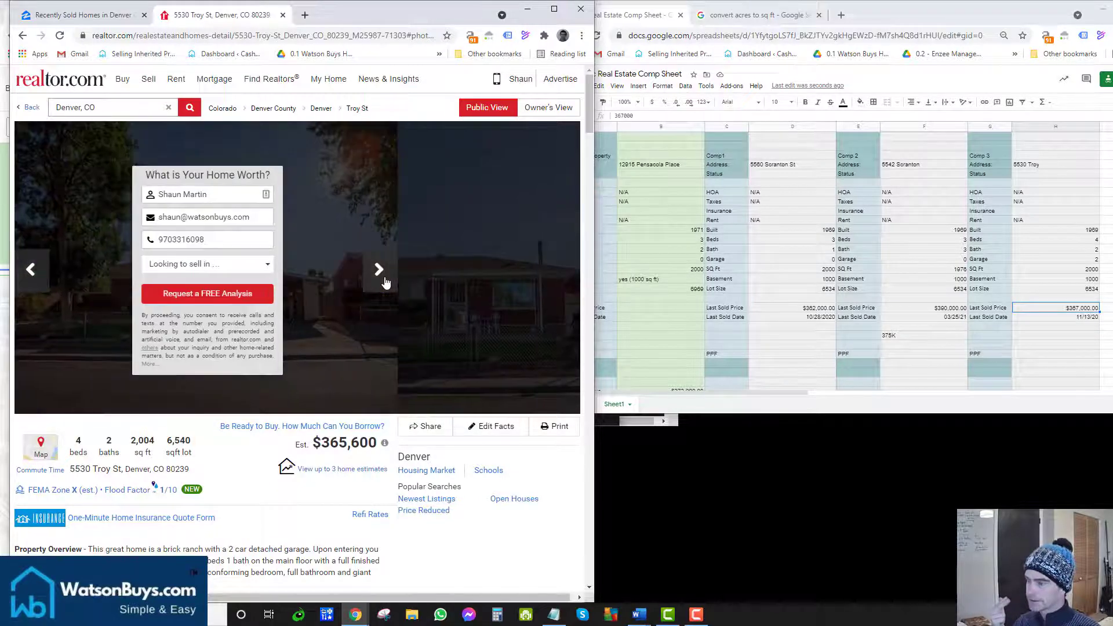
left_click(49, 278)
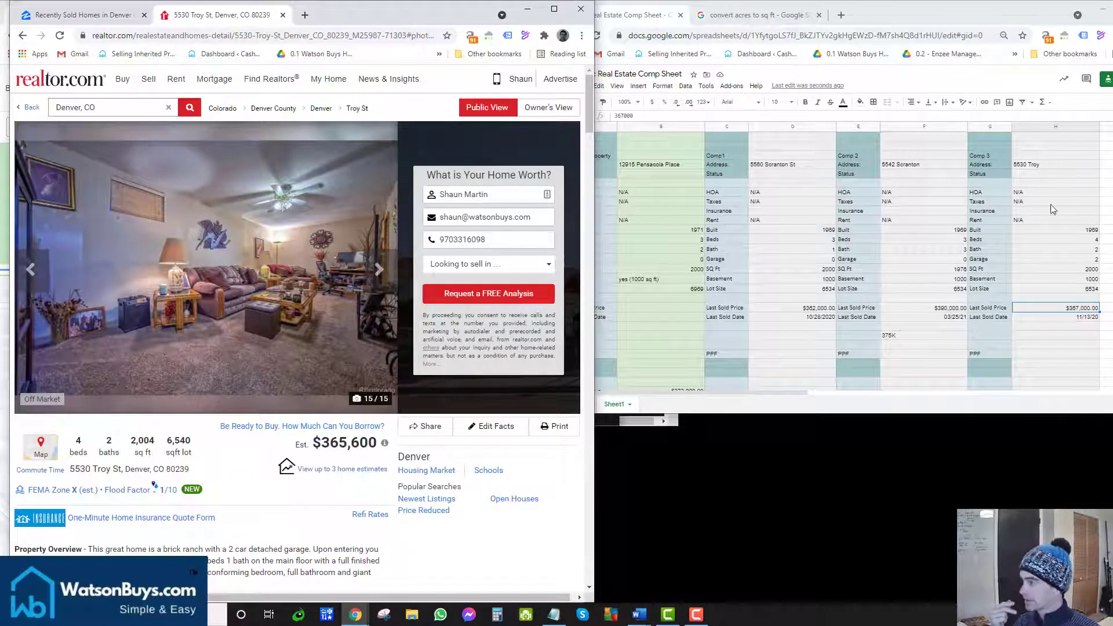
Step: Change Comp 3's Beds in H12 to 3, then reposition the spreadsheet window
left_click(1048, 240)
type("3")
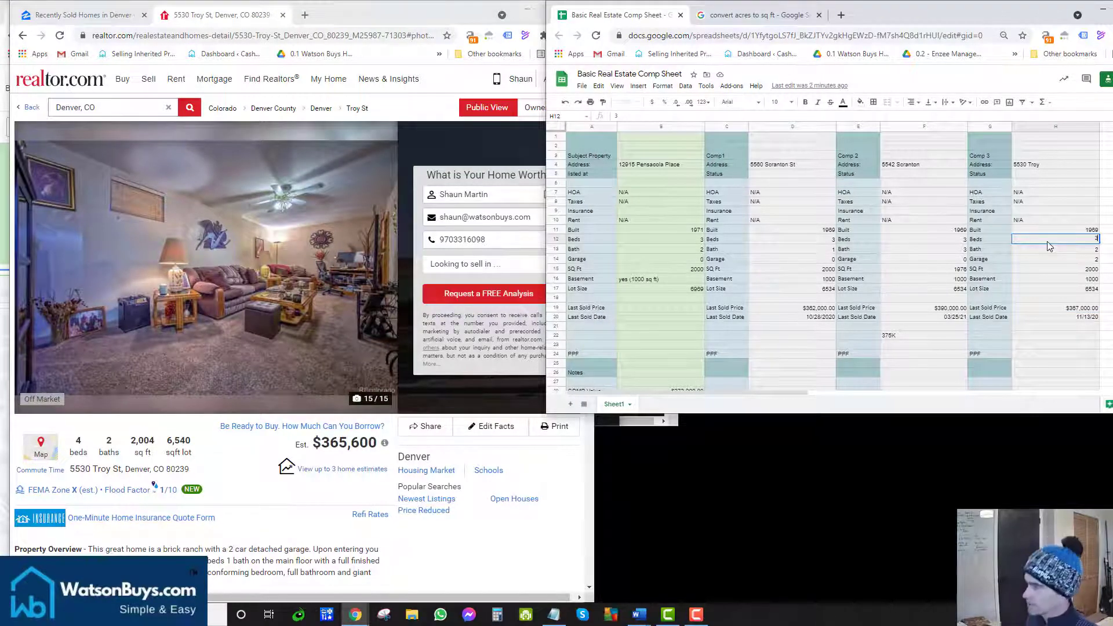
key("Return")
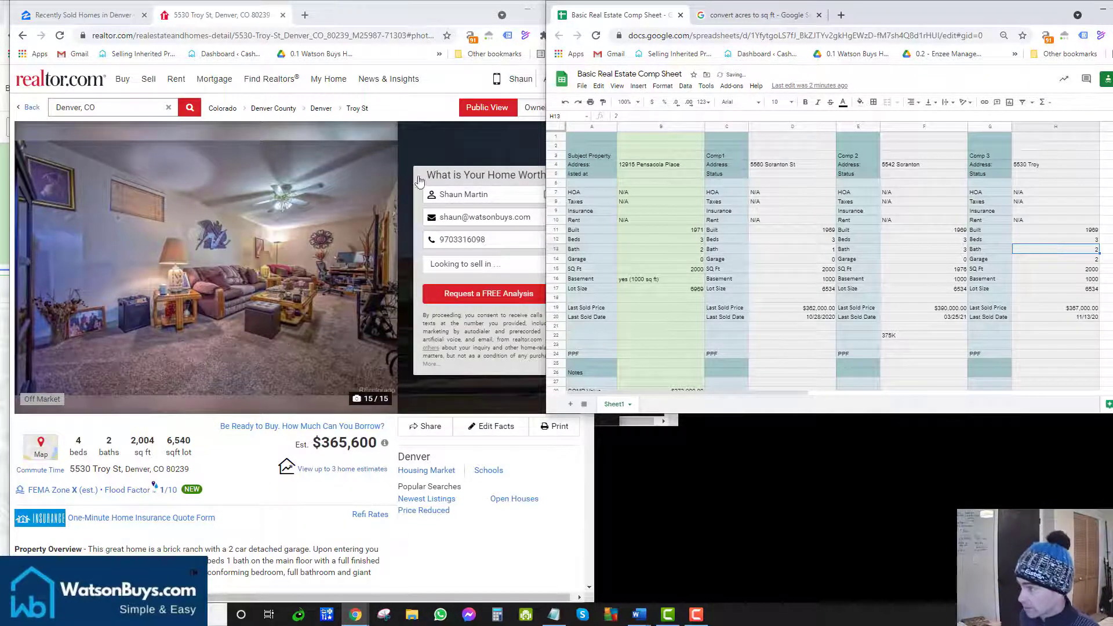
left_click(654, 167)
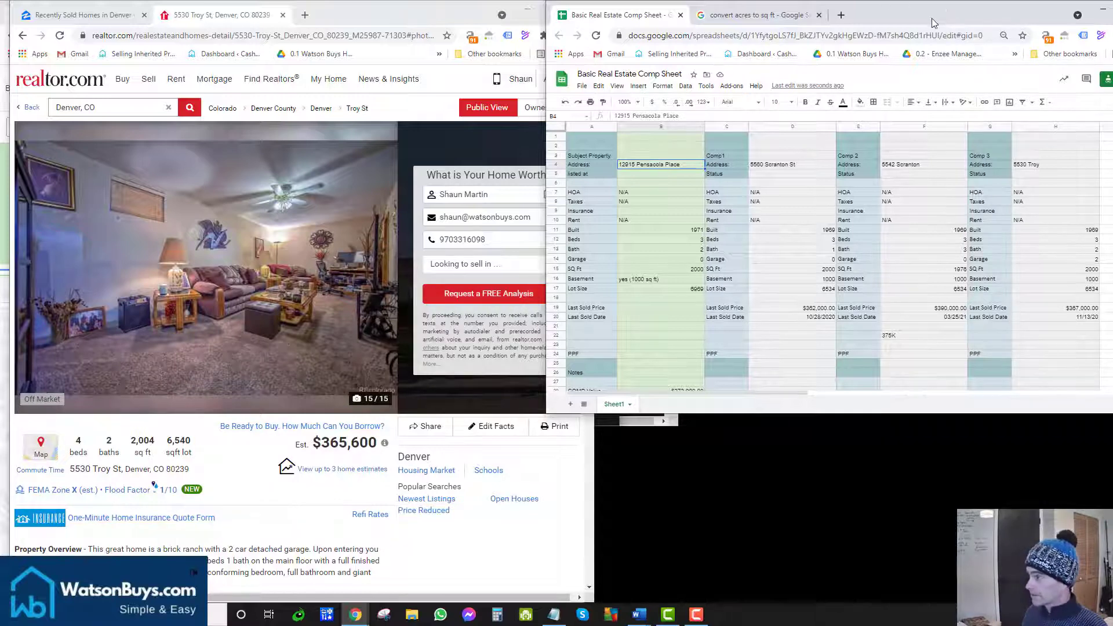
left_click_drag(932, 19, 674, 22)
Step: Maximize the Sheets window and compare the Built years of the subject and three comps
left_click(857, 16)
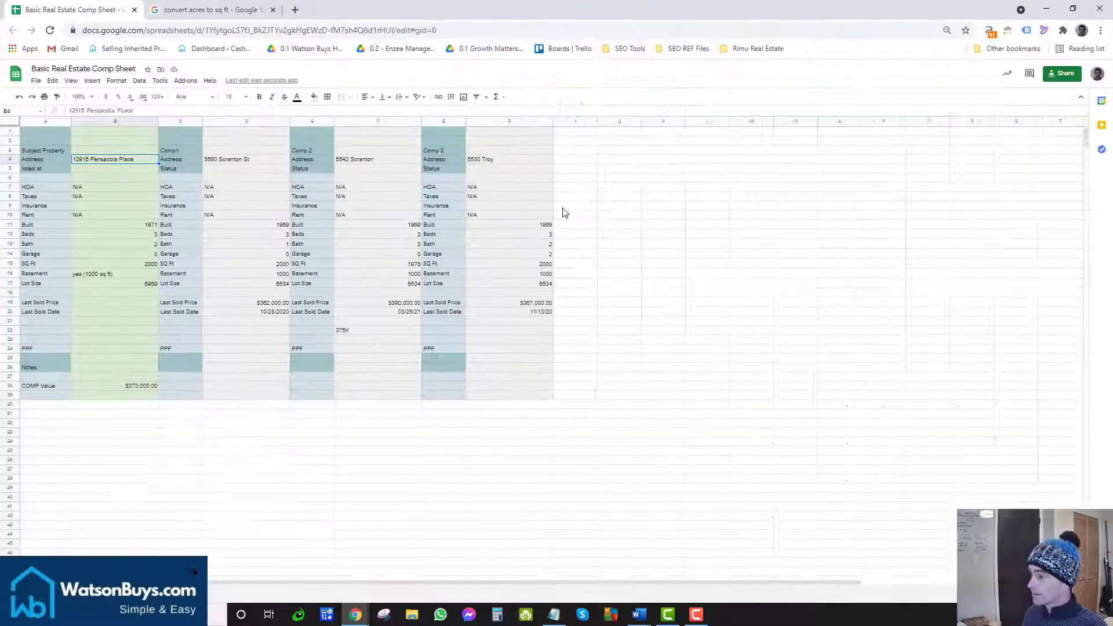
left_click(147, 228)
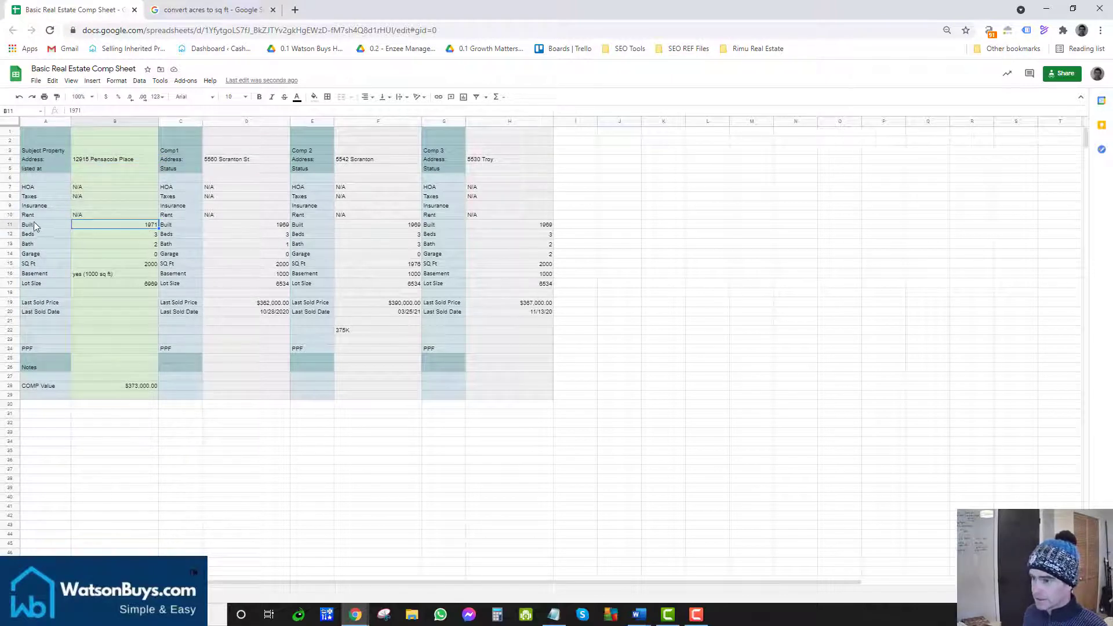
left_click_drag(33, 224, 516, 231)
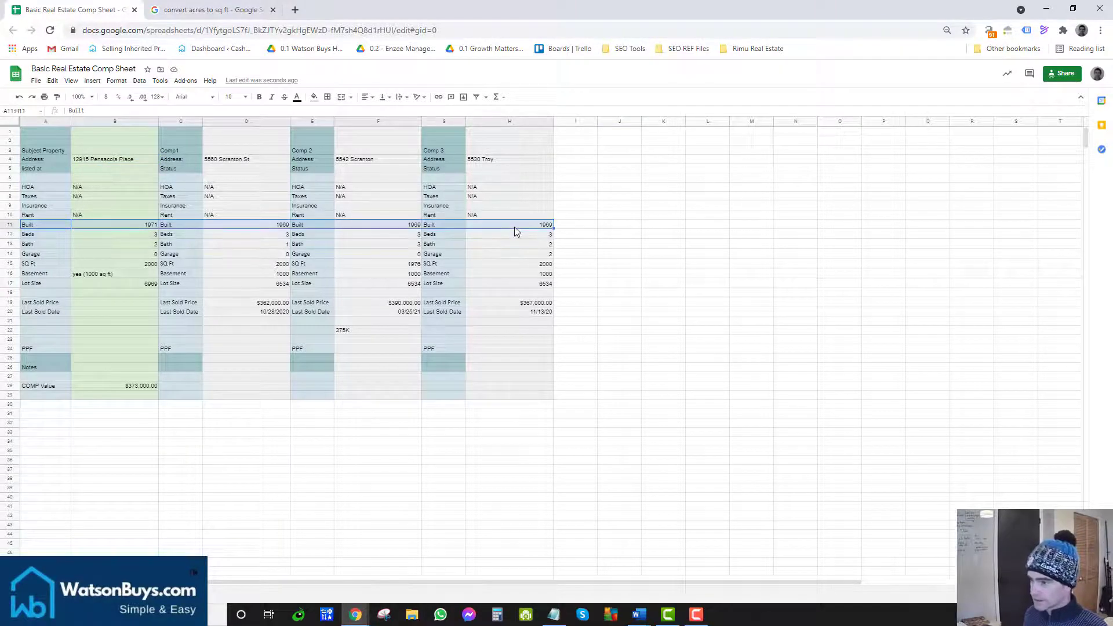
left_click(134, 228)
left_click(232, 224)
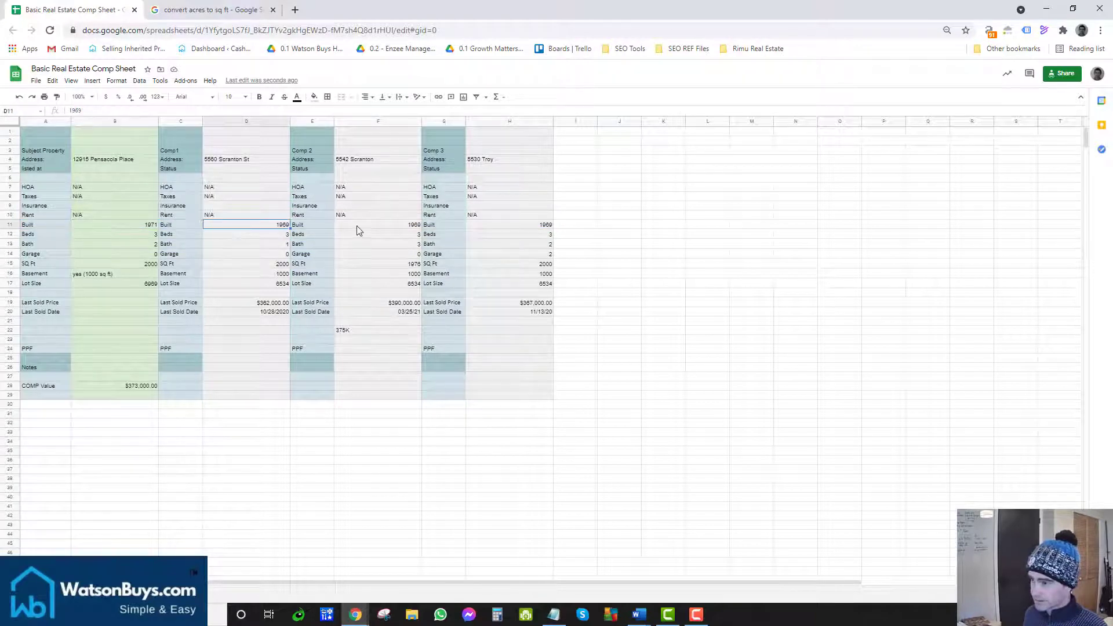
left_click(358, 225)
left_click(509, 227)
left_click(450, 226)
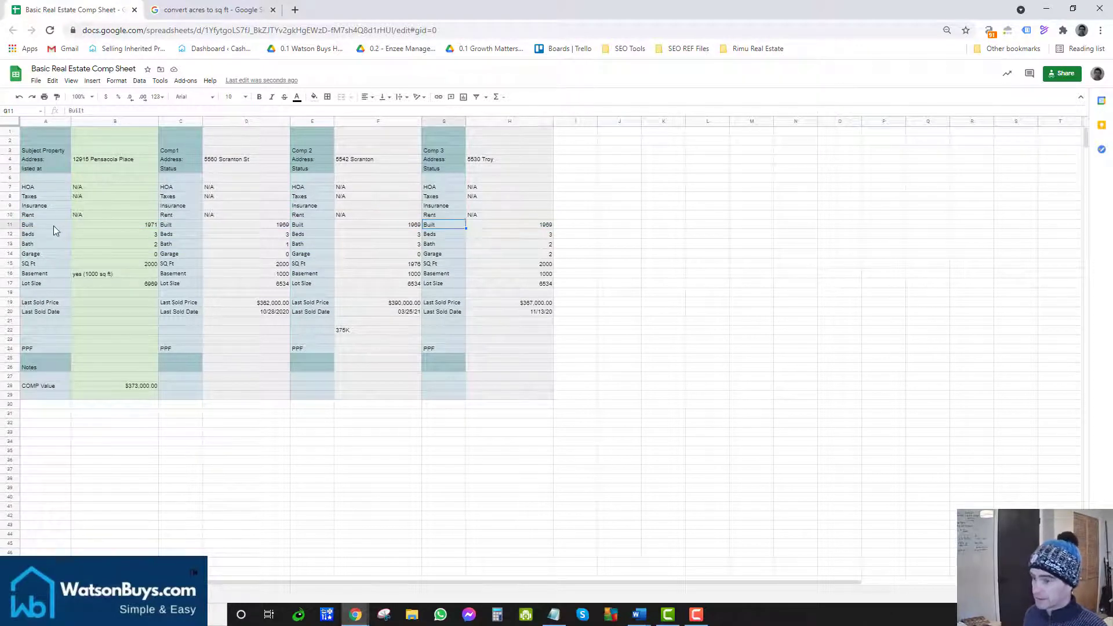
Step: Compare the Beds and Bath rows across all properties, focusing on Comp 3's bath count in H13
left_click_drag(53, 225, 329, 234)
left_click_drag(64, 234, 524, 241)
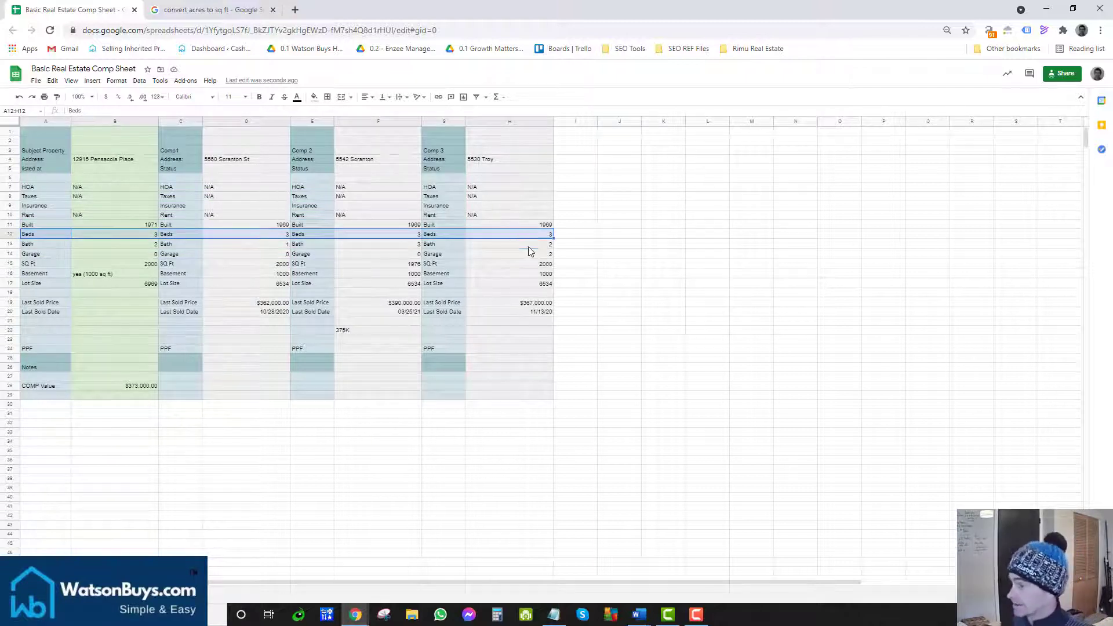
left_click(524, 246)
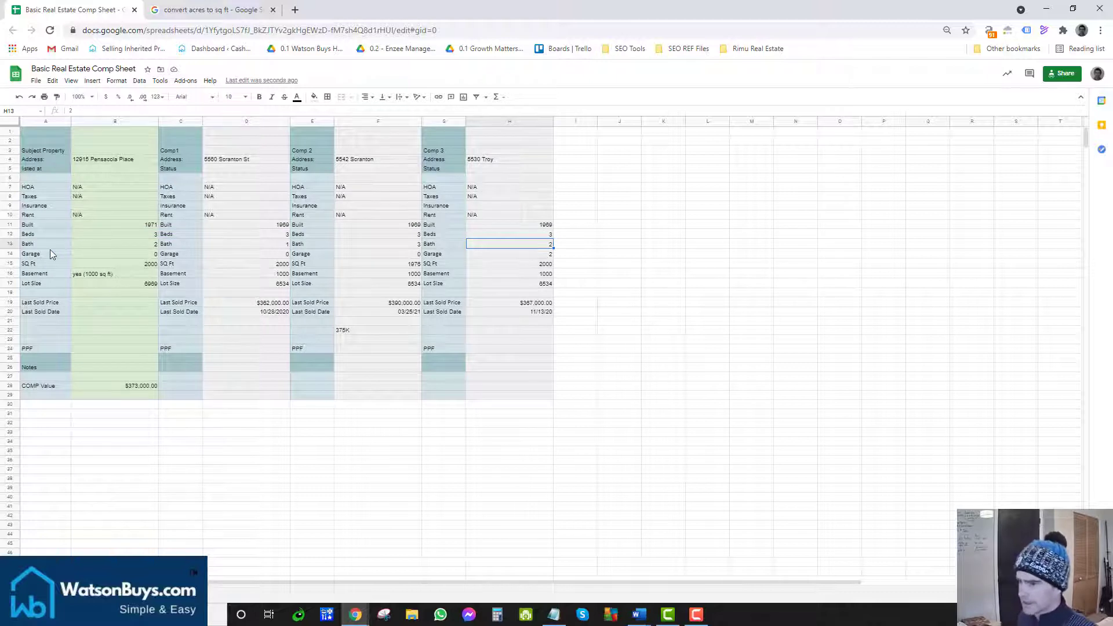
left_click_drag(50, 250, 174, 240)
left_click(283, 245)
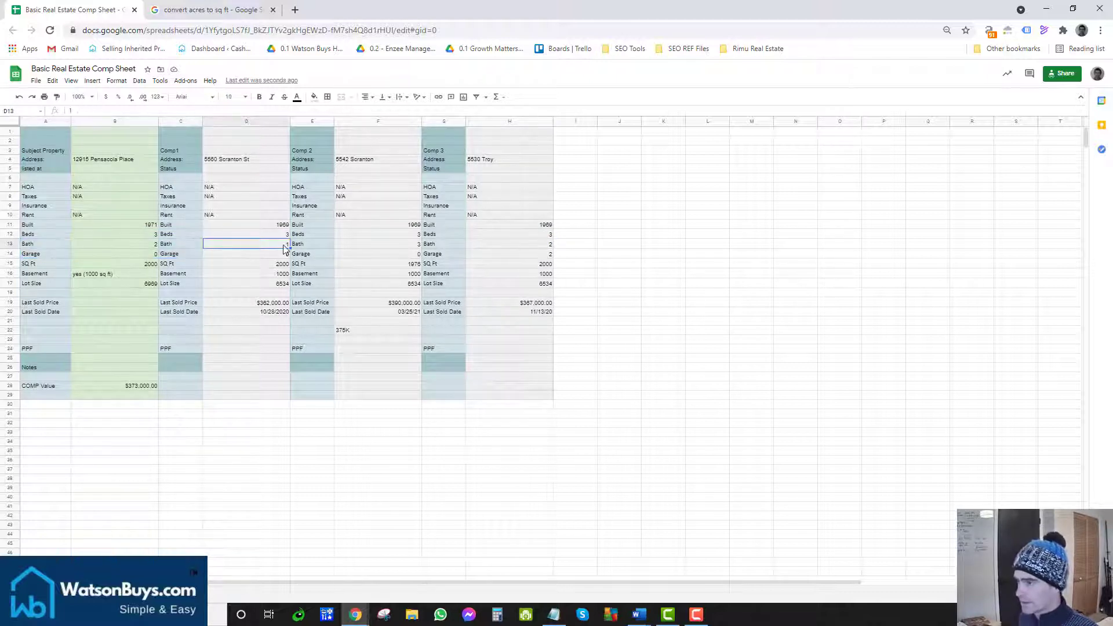
left_click(392, 245)
left_click(505, 248)
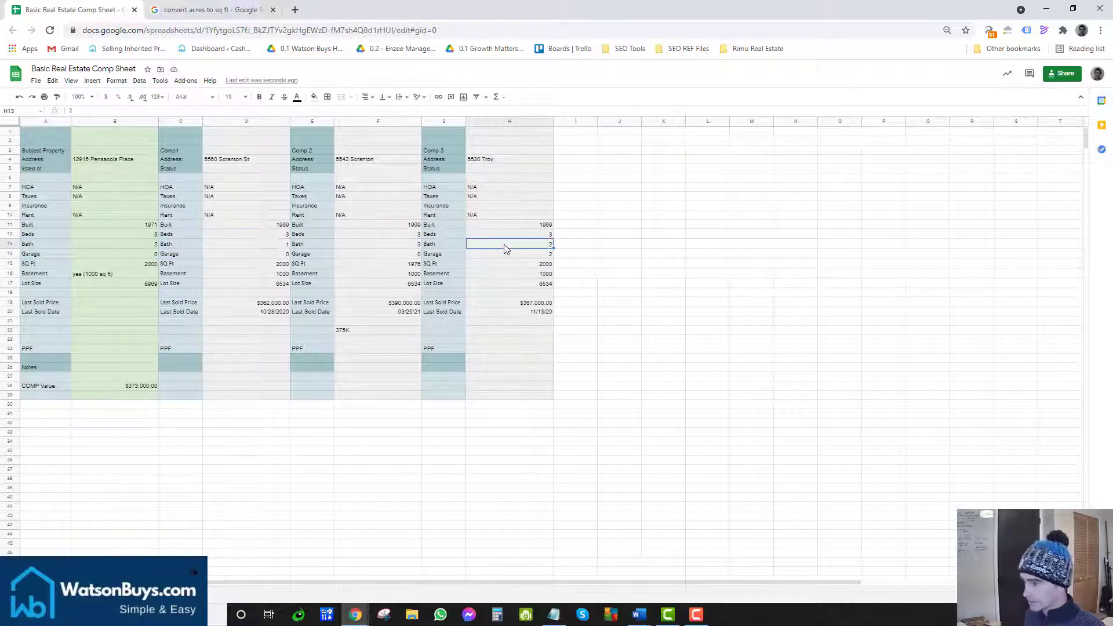
key("Down")
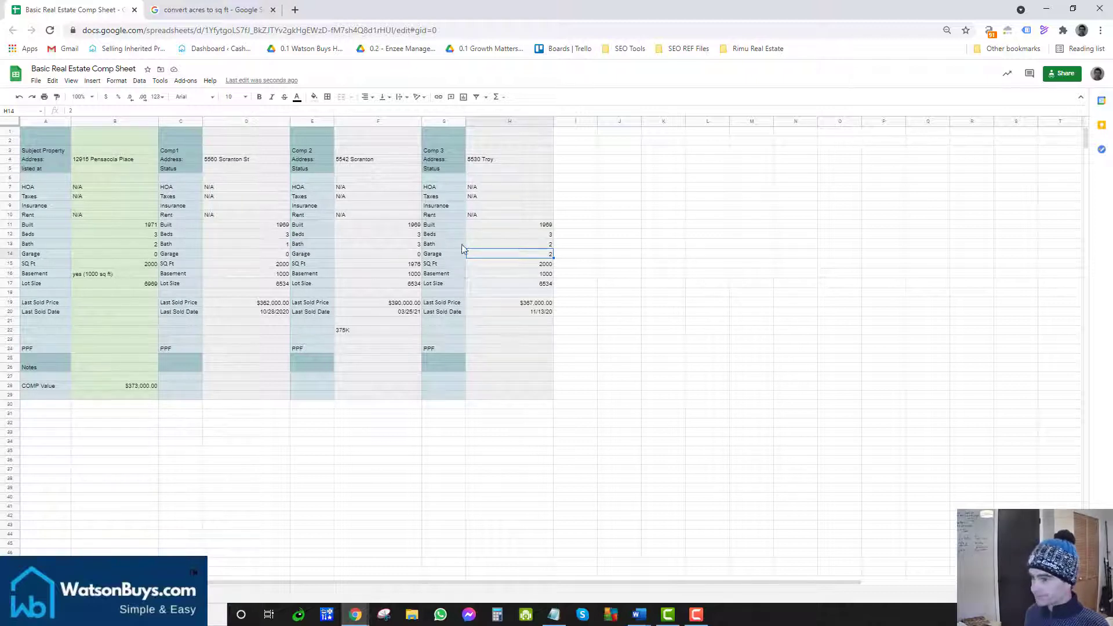
left_click(179, 244)
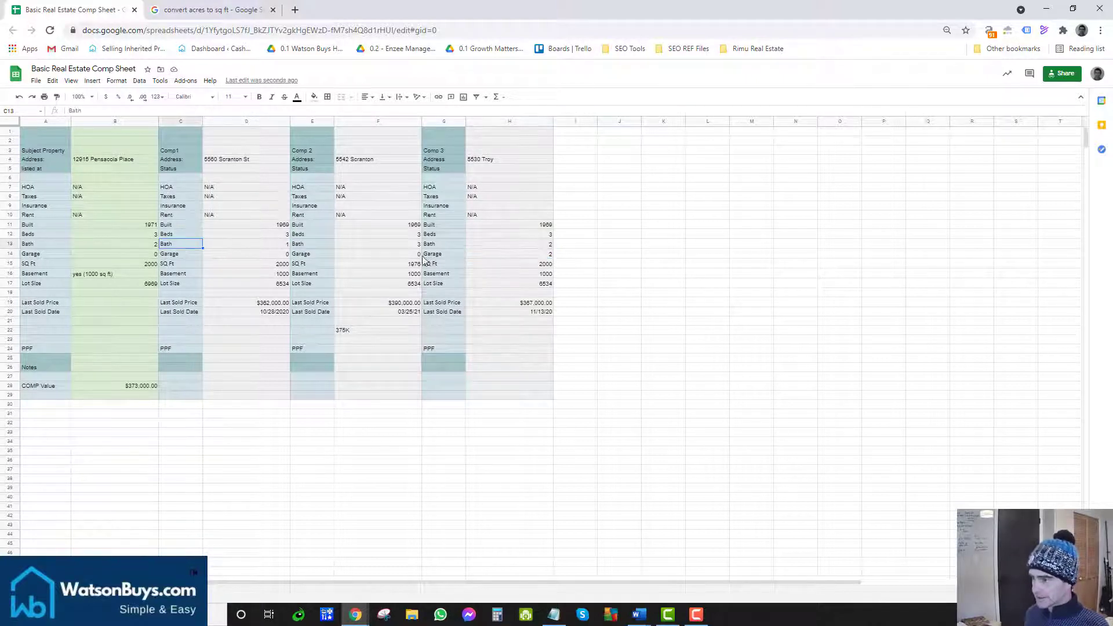
left_click(500, 246)
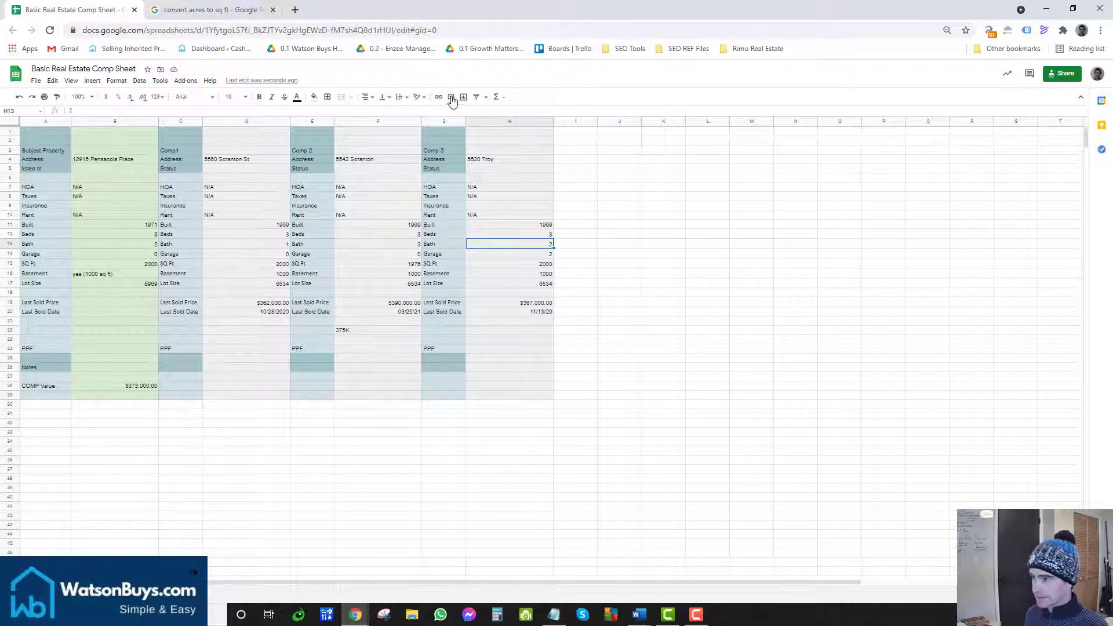
left_click(312, 97)
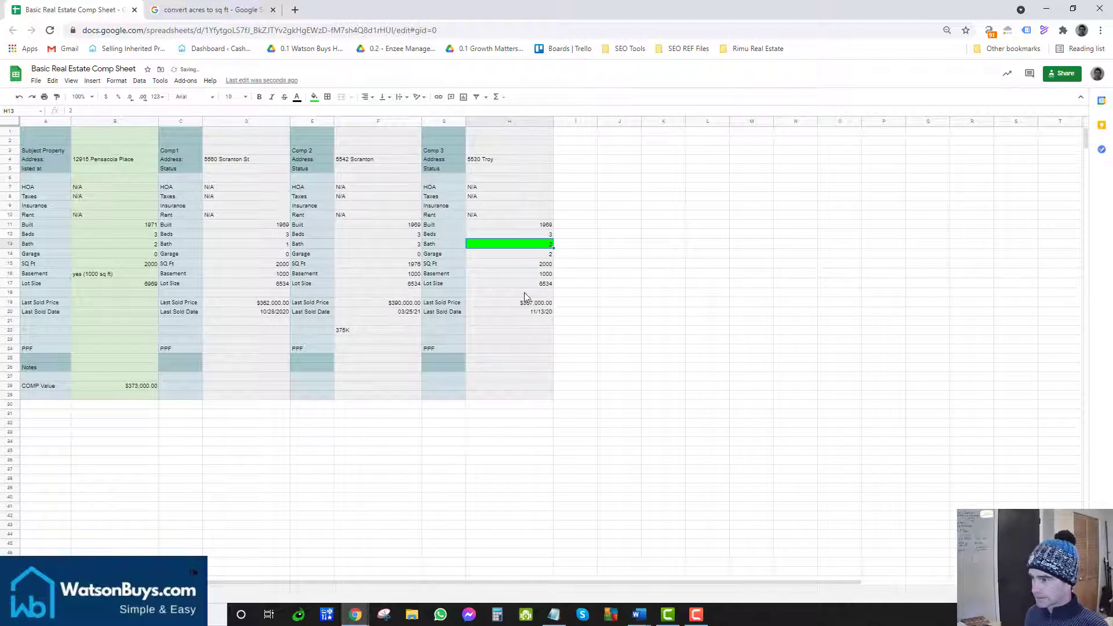
left_click(473, 255)
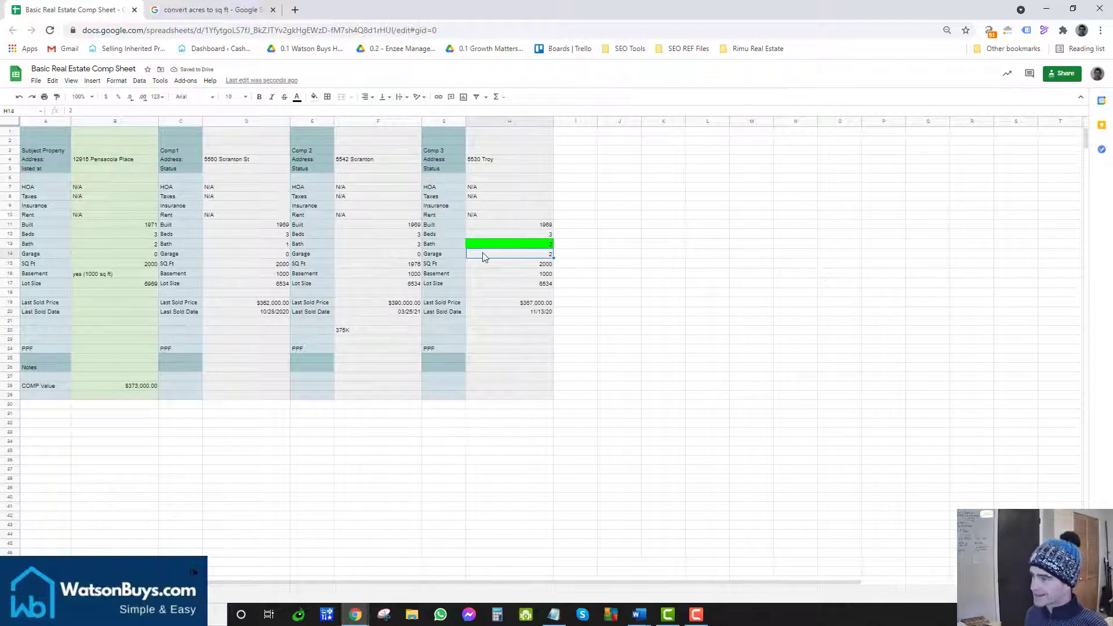
left_click(414, 258)
left_click(287, 258)
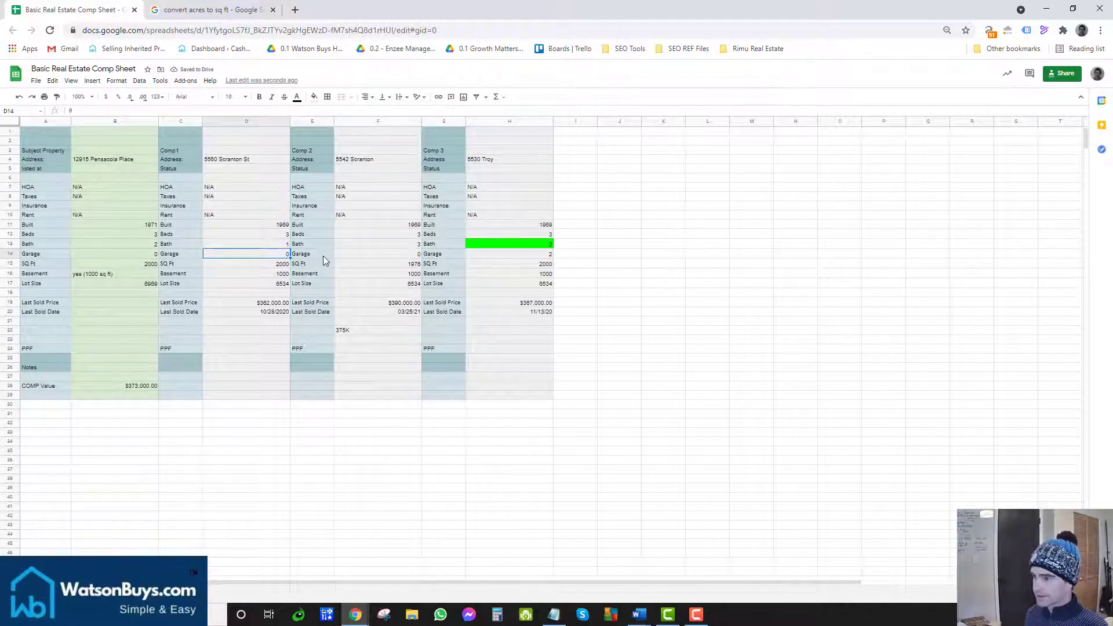
left_click(377, 256)
left_click_drag(520, 266, 602, 301)
left_click(564, 302)
left_click(505, 301)
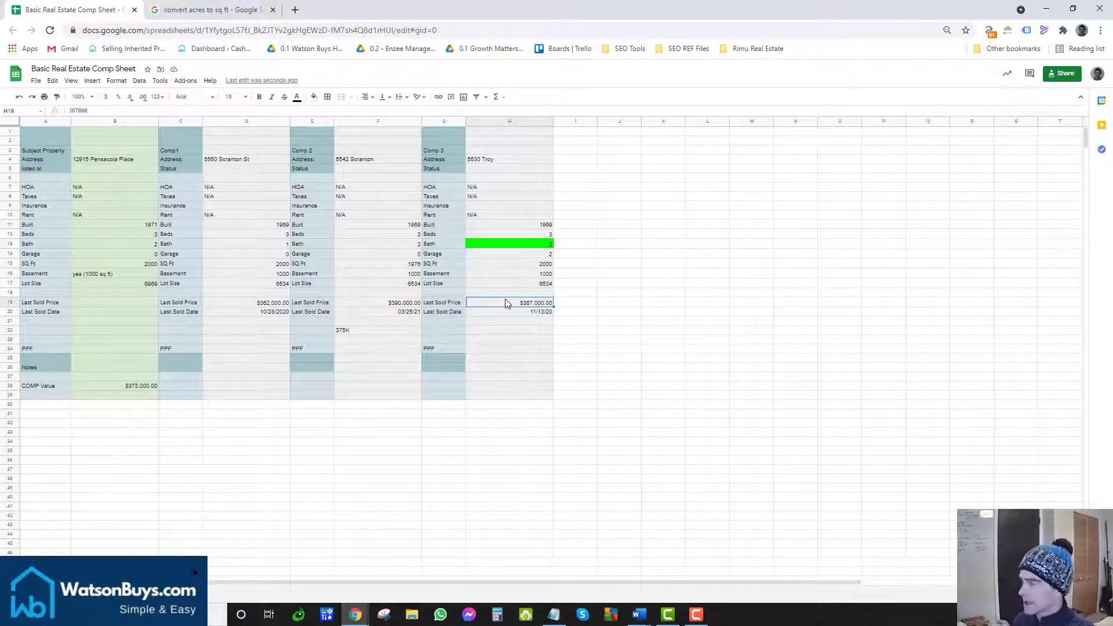
left_click(513, 243)
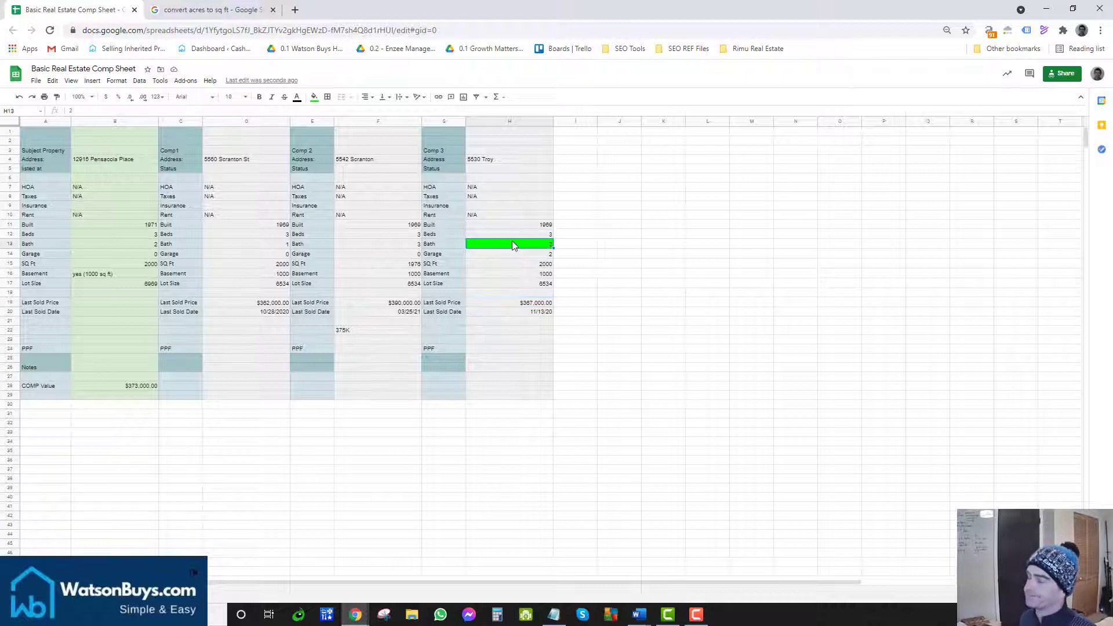
key("Down")
key("Down")
key("Down")
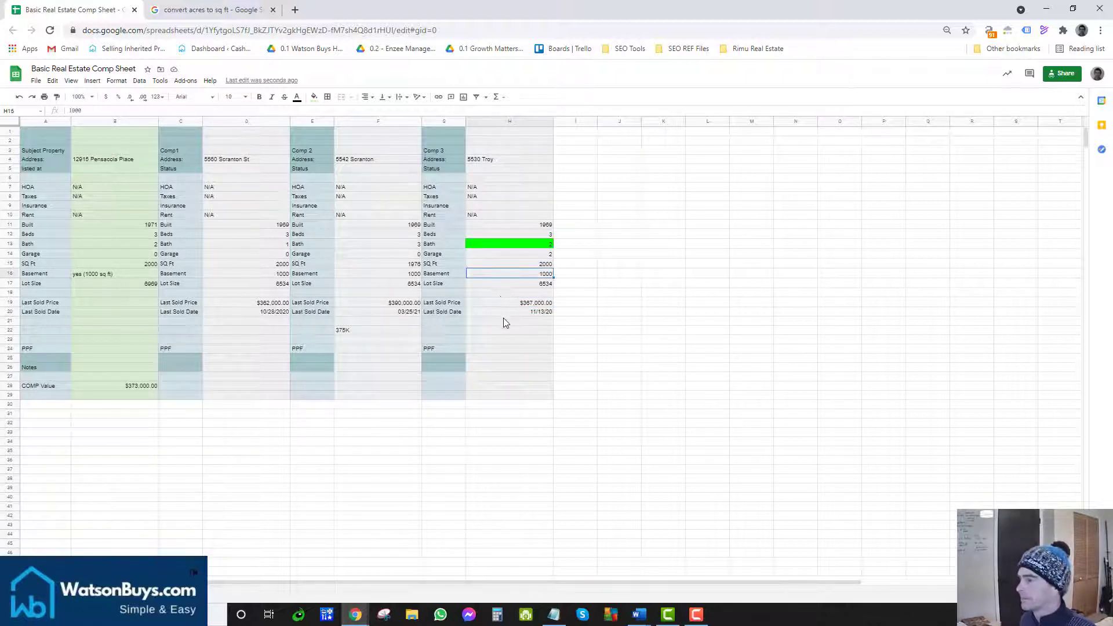
left_click(502, 302)
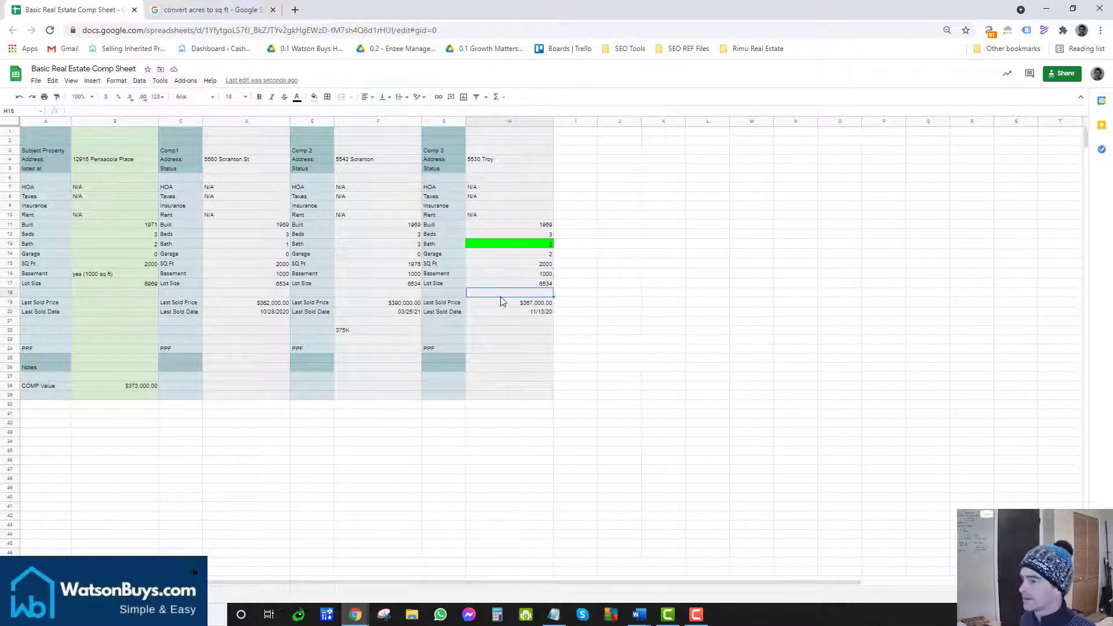
left_click(109, 300)
Step: Review the comps' last sold prices (390000, 367000) and the B28 COMP Value averaging formula
left_click(255, 302)
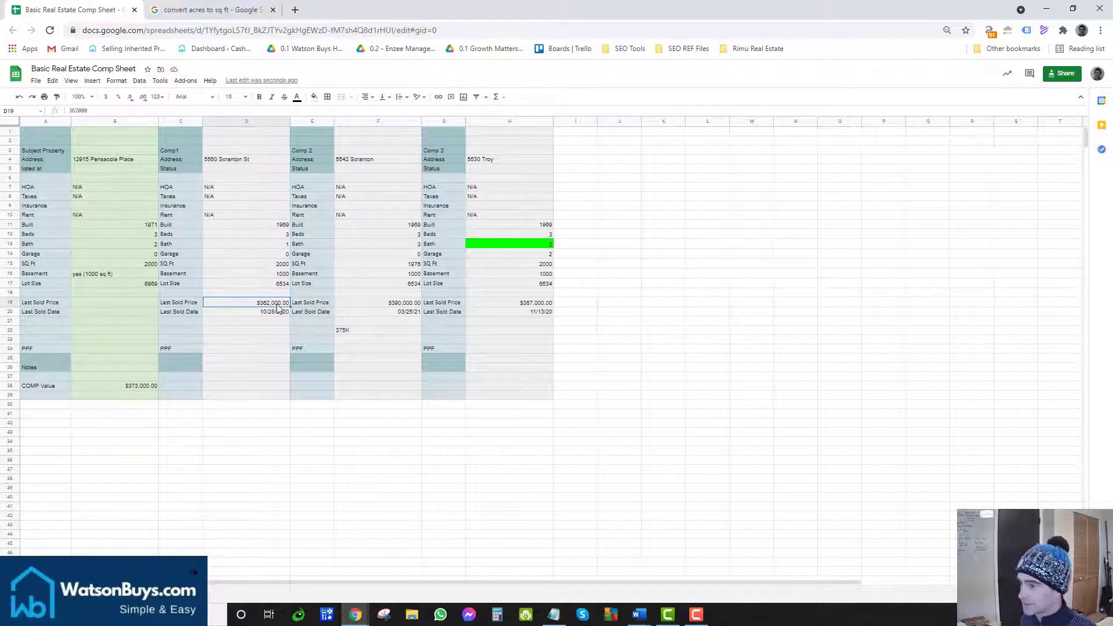
left_click_drag(261, 152, 553, 342)
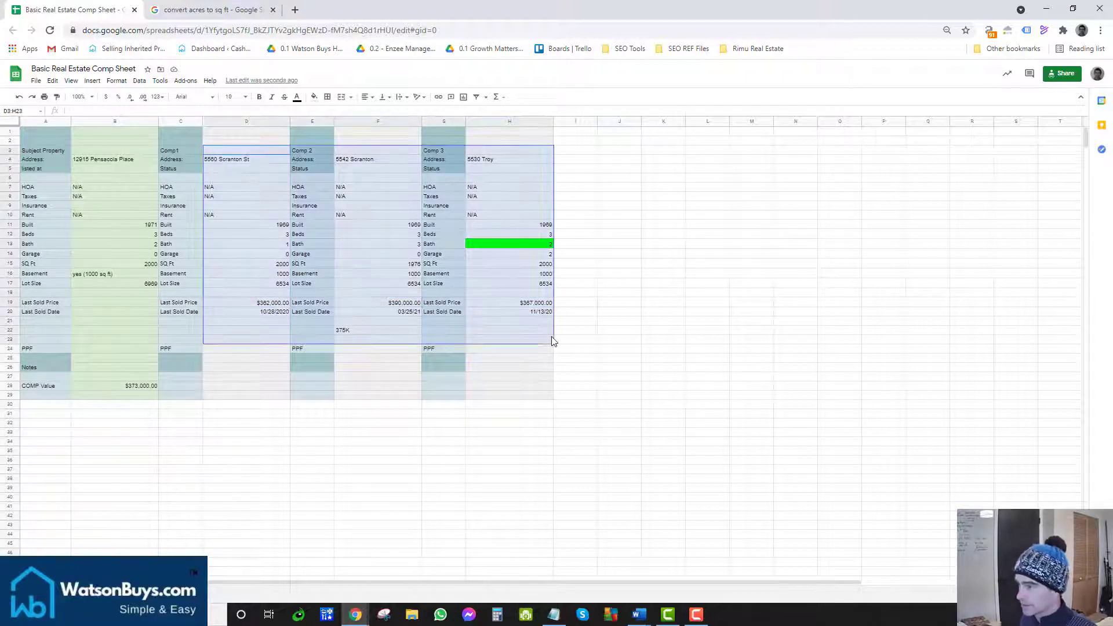
left_click(534, 304)
left_click(288, 304)
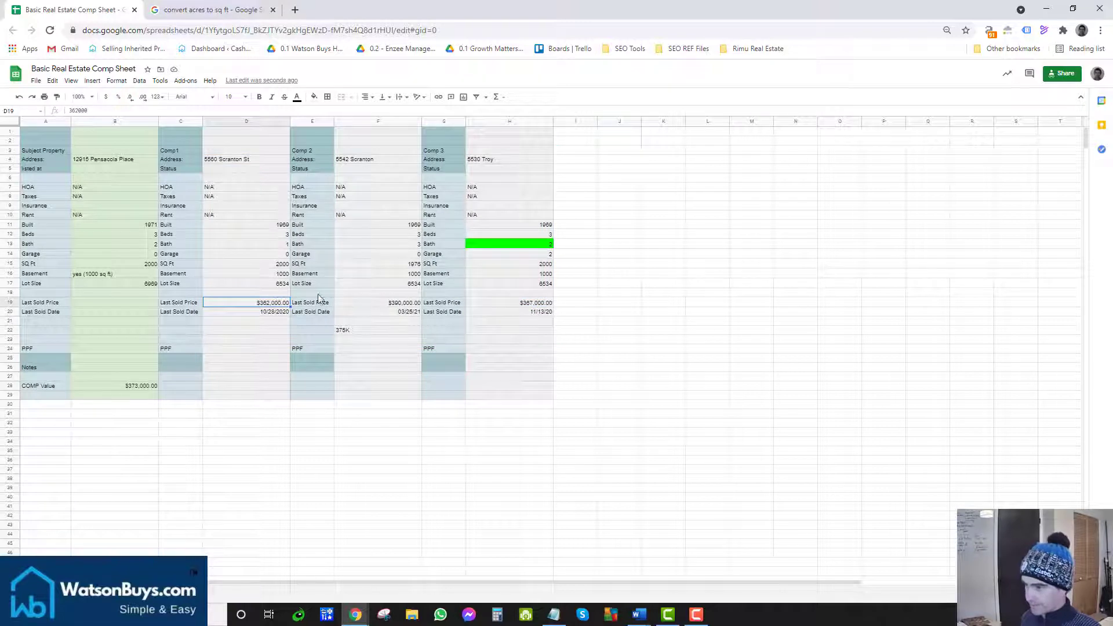
left_click(370, 303)
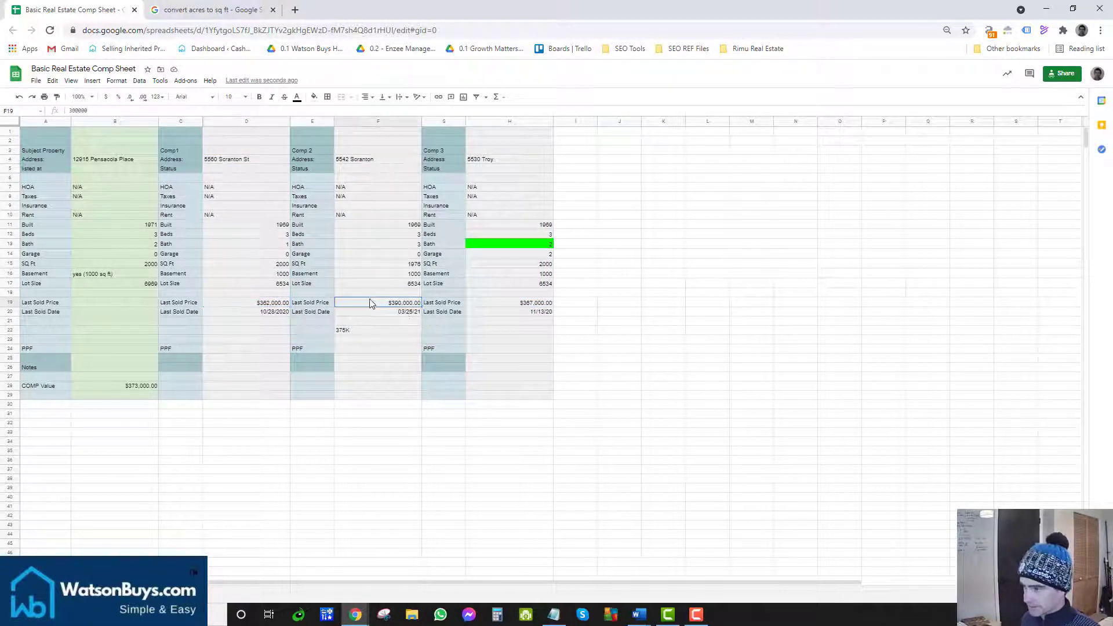
left_click(537, 305)
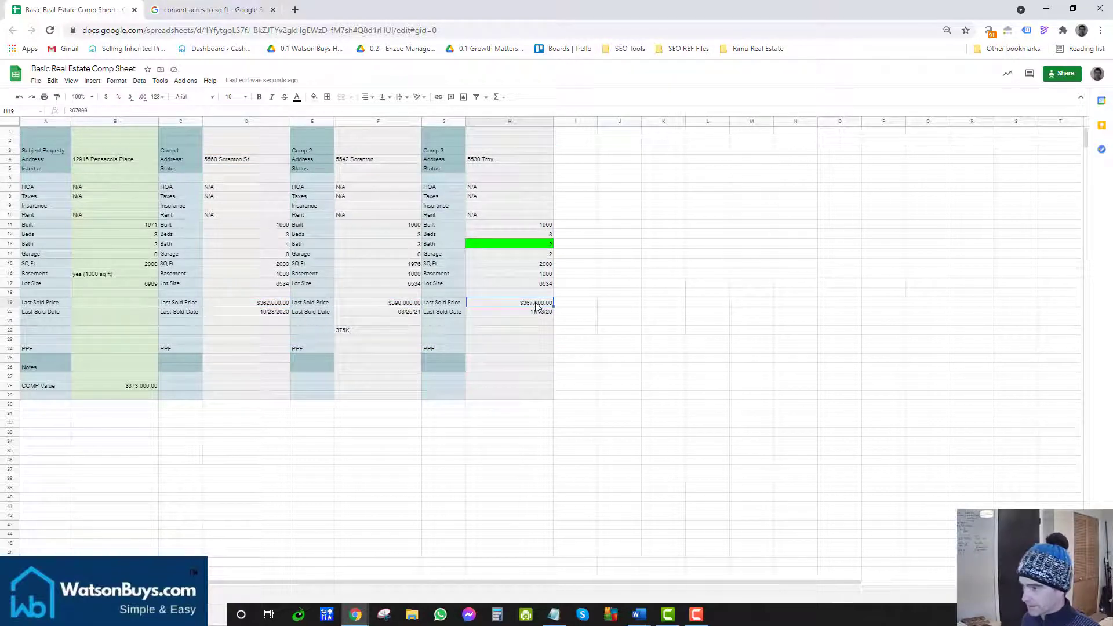
left_click(152, 378)
left_click(149, 387)
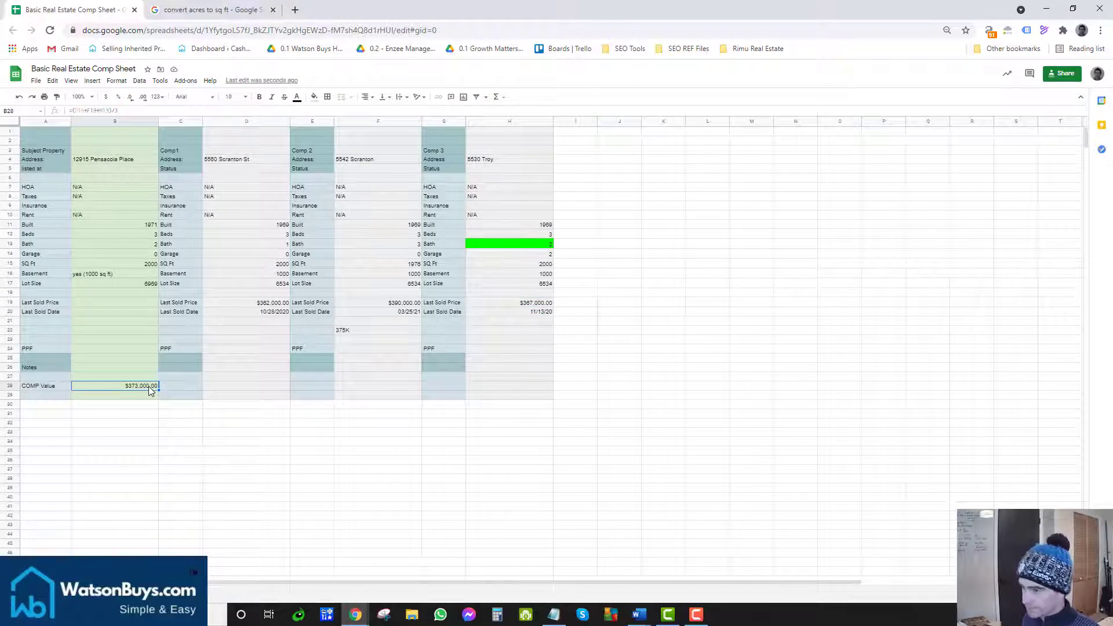
left_click(240, 305)
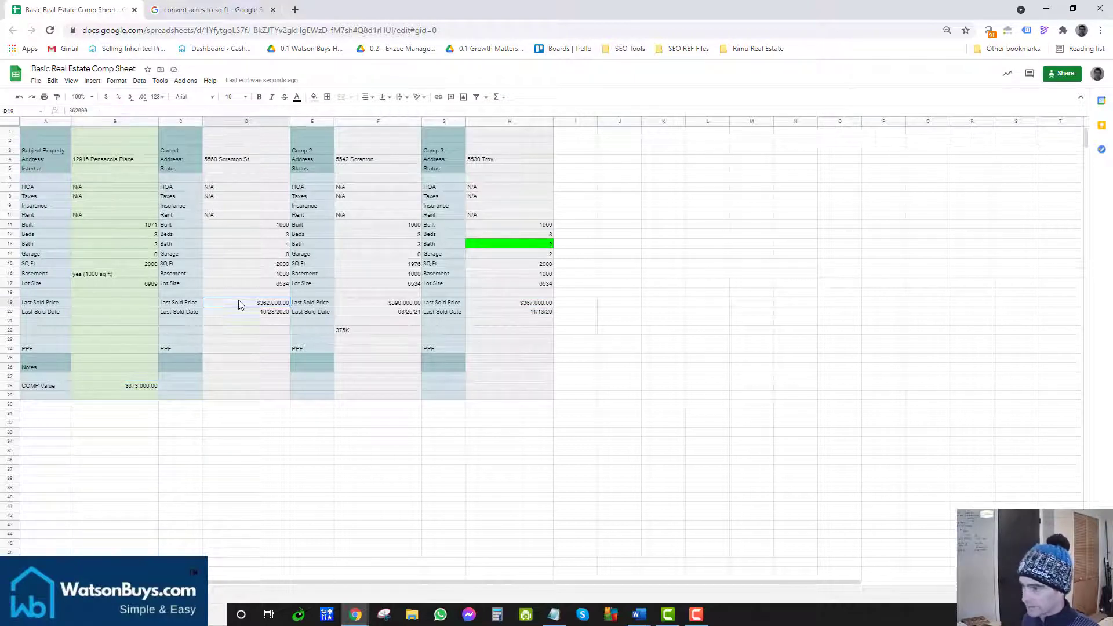
left_click(396, 304)
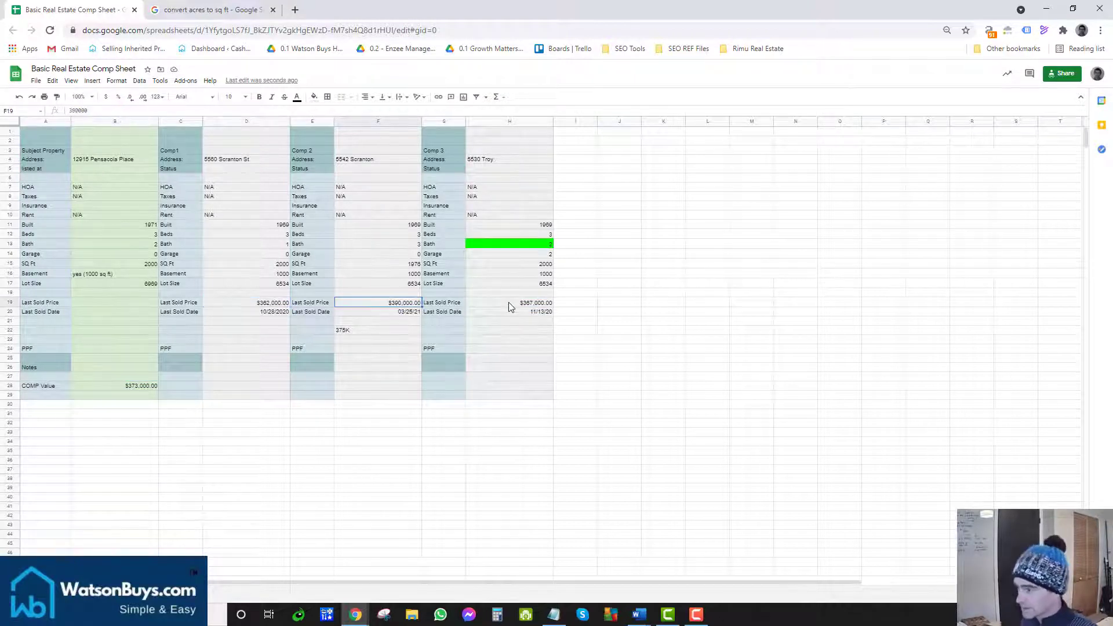
left_click(508, 304)
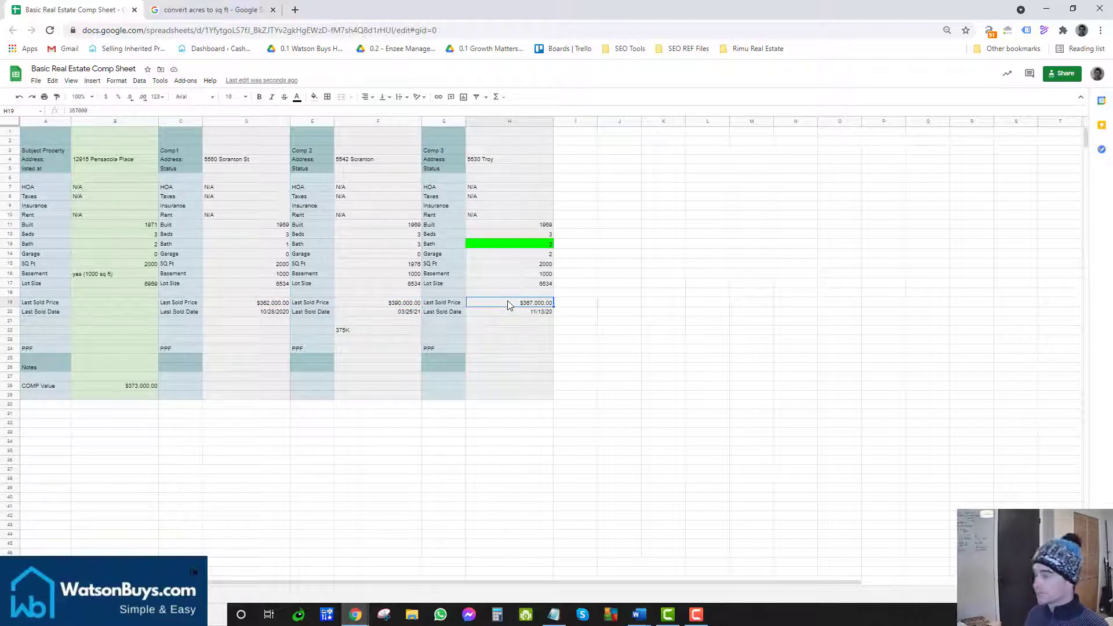
left_click(151, 389)
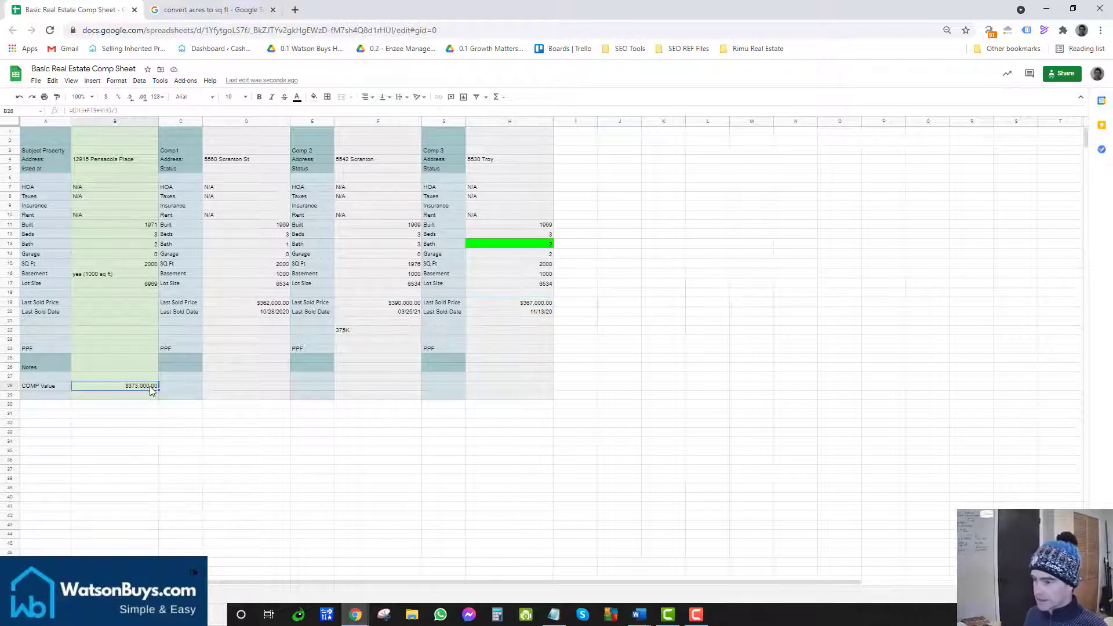
Step: Delete the leftover 375K note in F22 and recheck the COMP Value formula
left_click(356, 331)
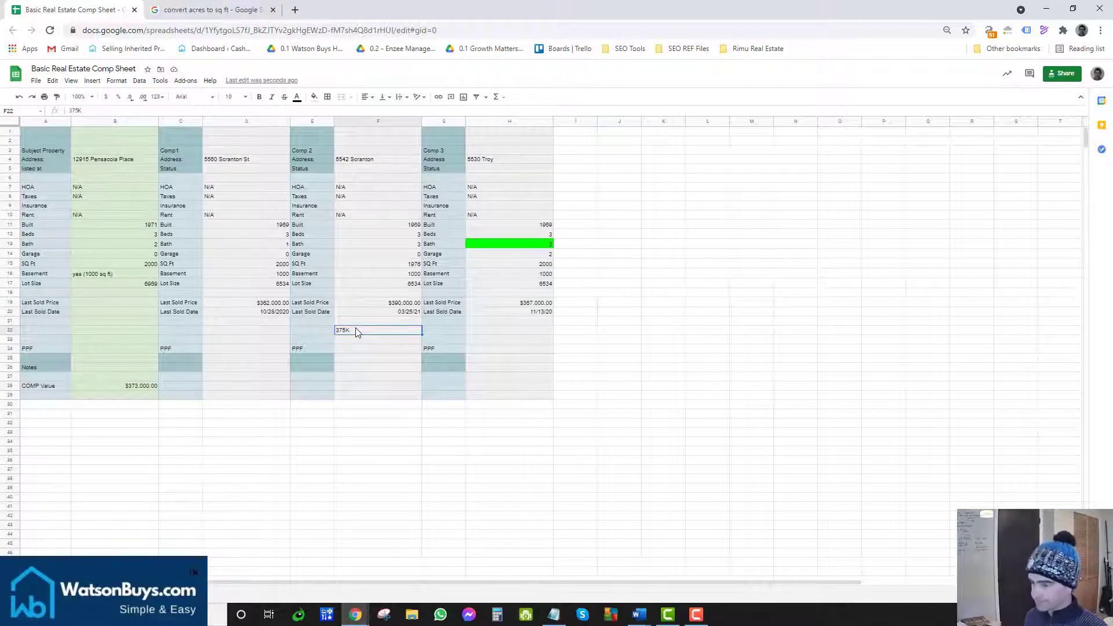
key("Delete")
left_click(138, 385)
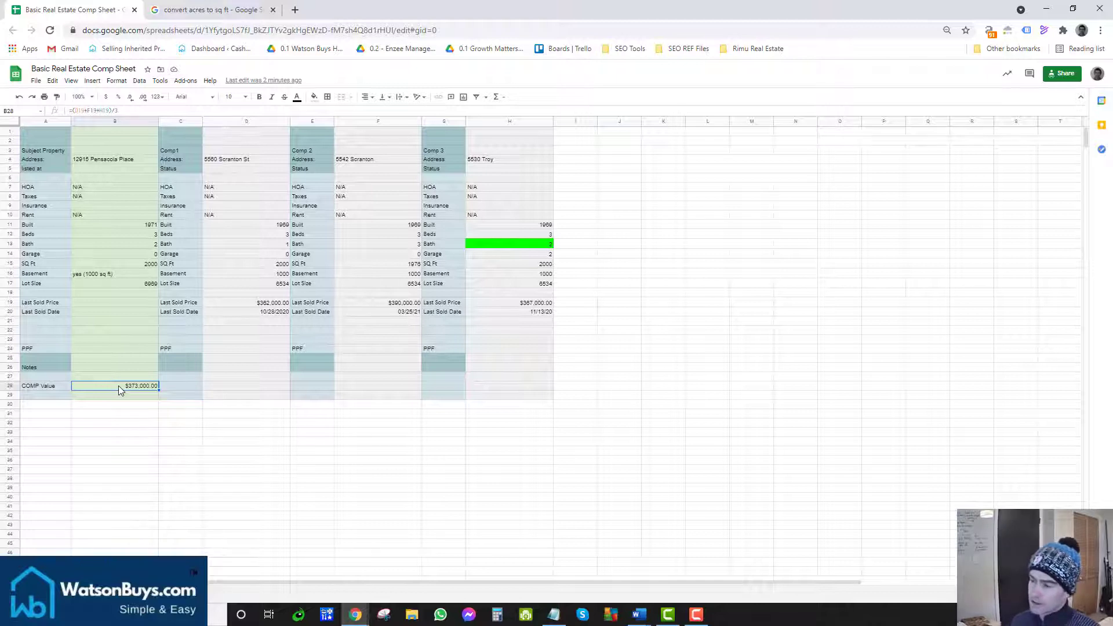
left_click(173, 389)
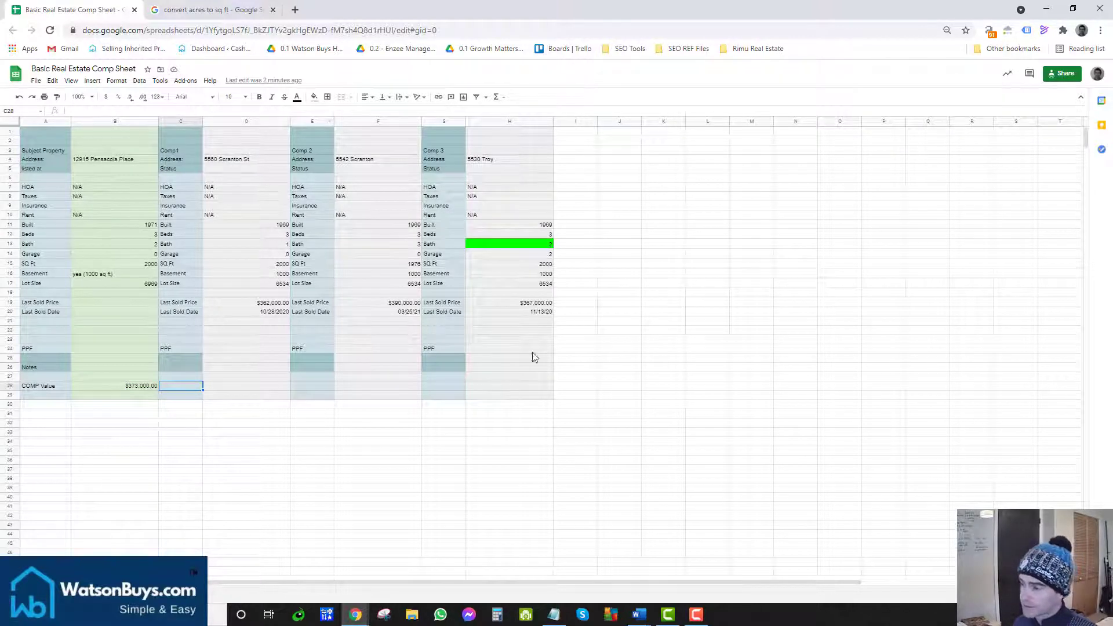
left_click(121, 387)
left_click(171, 391)
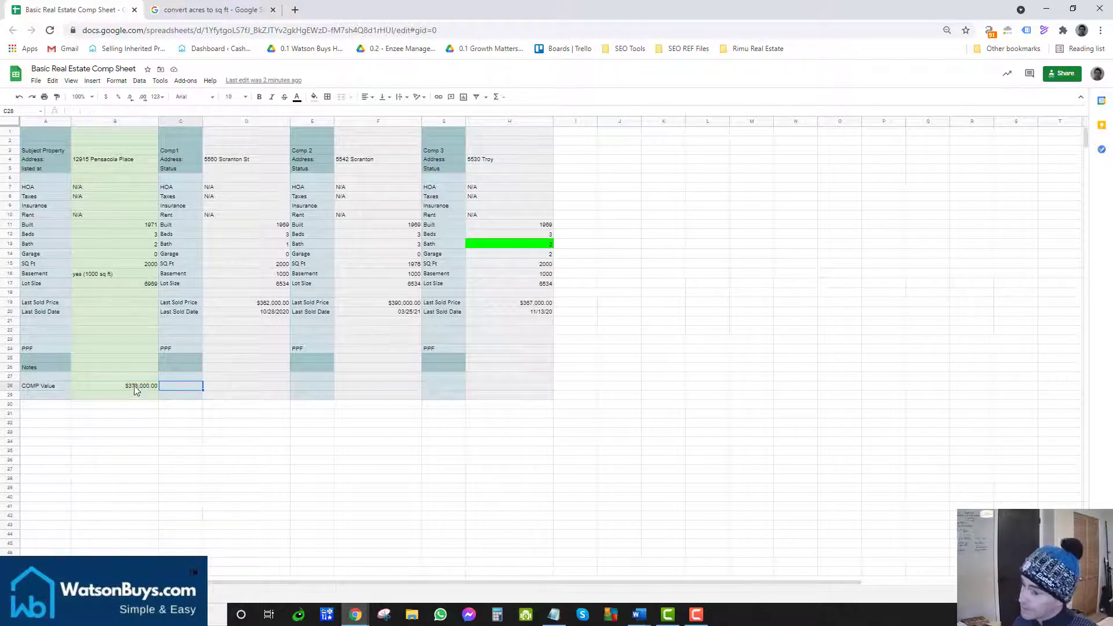
left_click(155, 388)
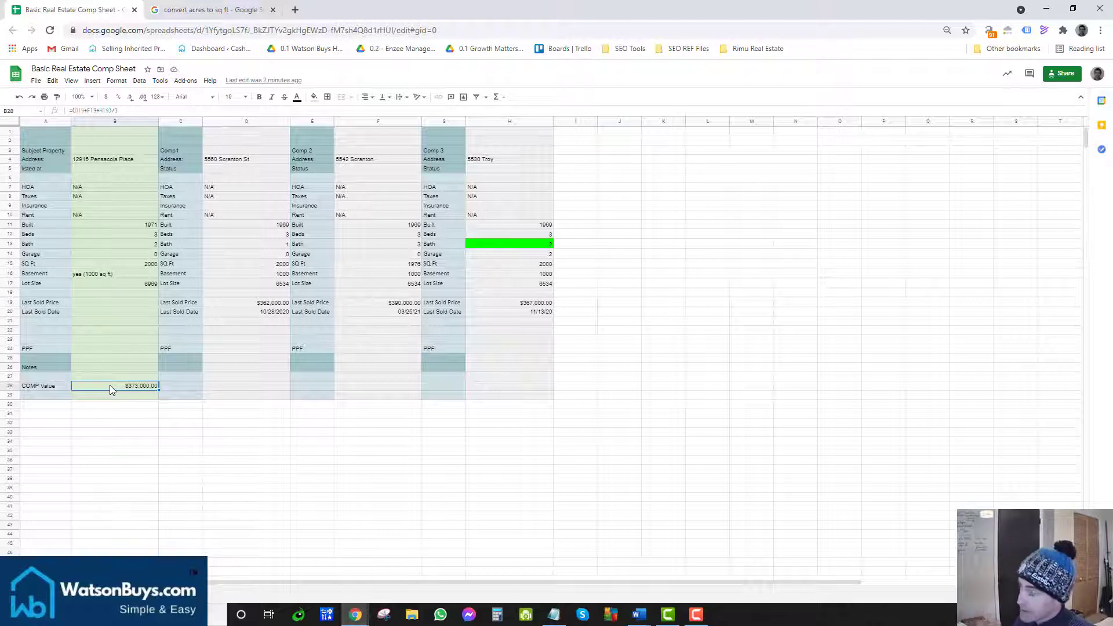
left_click(110, 283)
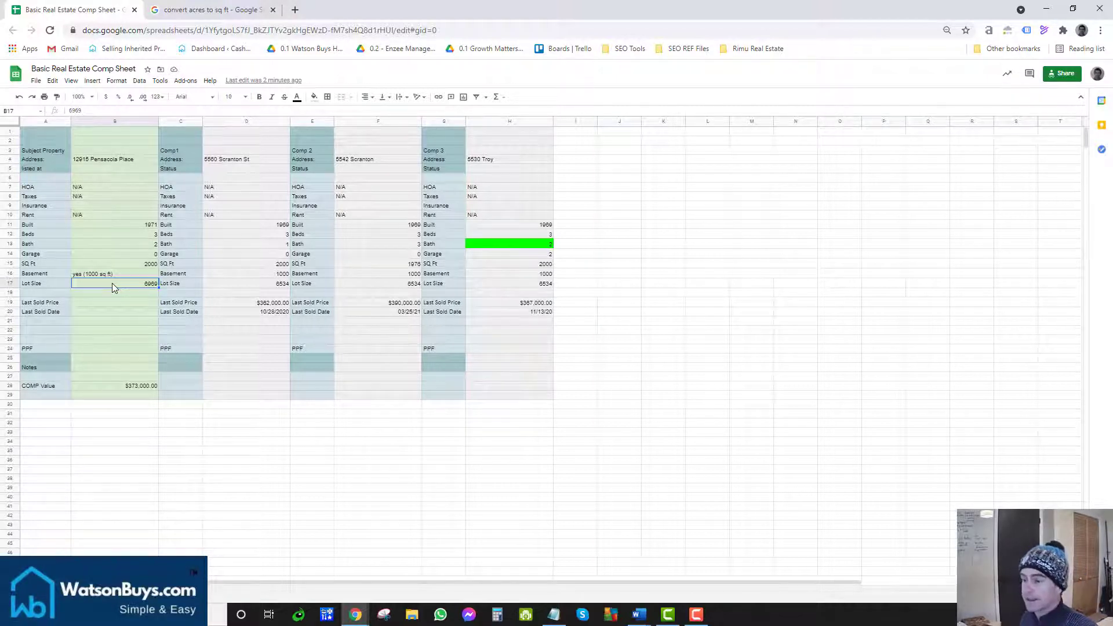
left_click(150, 387)
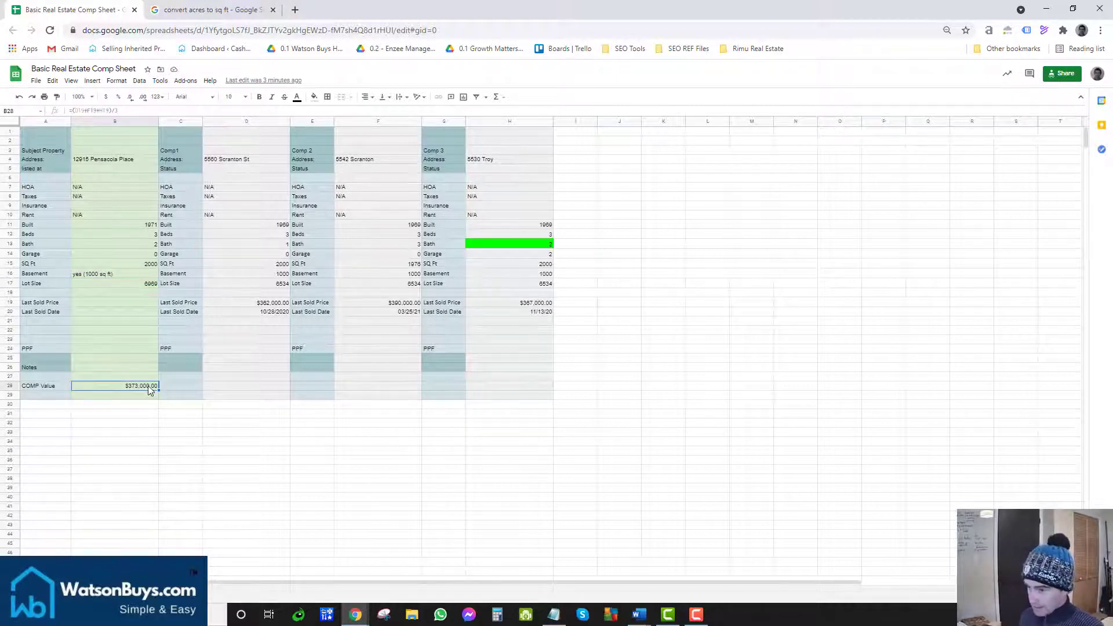
left_click(227, 388)
left_click(87, 388)
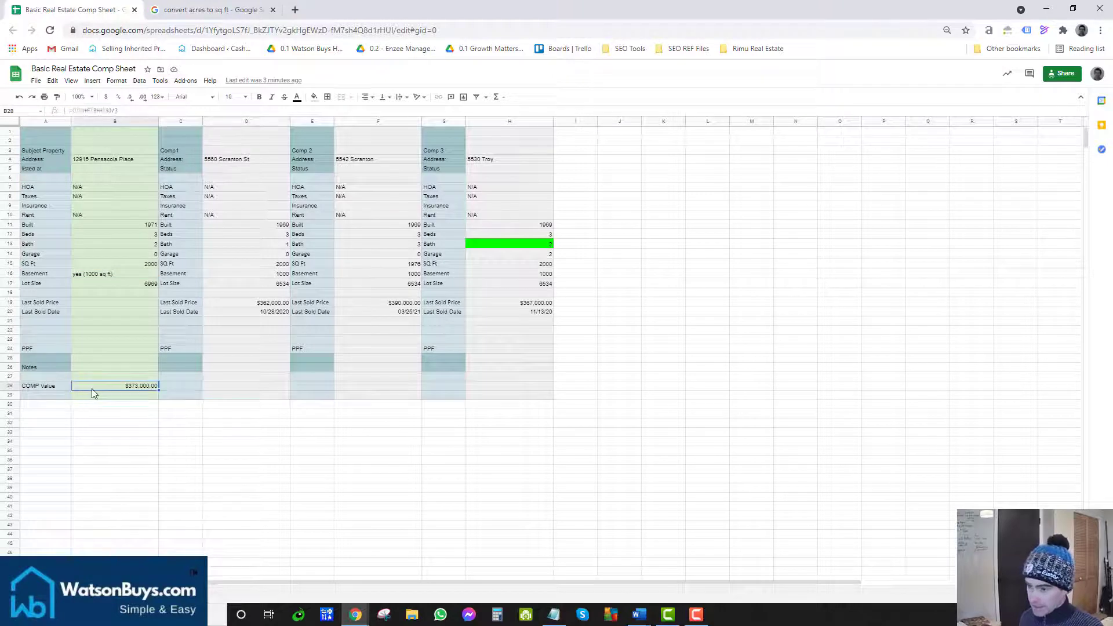
left_click(189, 387)
left_click(206, 387)
left_click(140, 389)
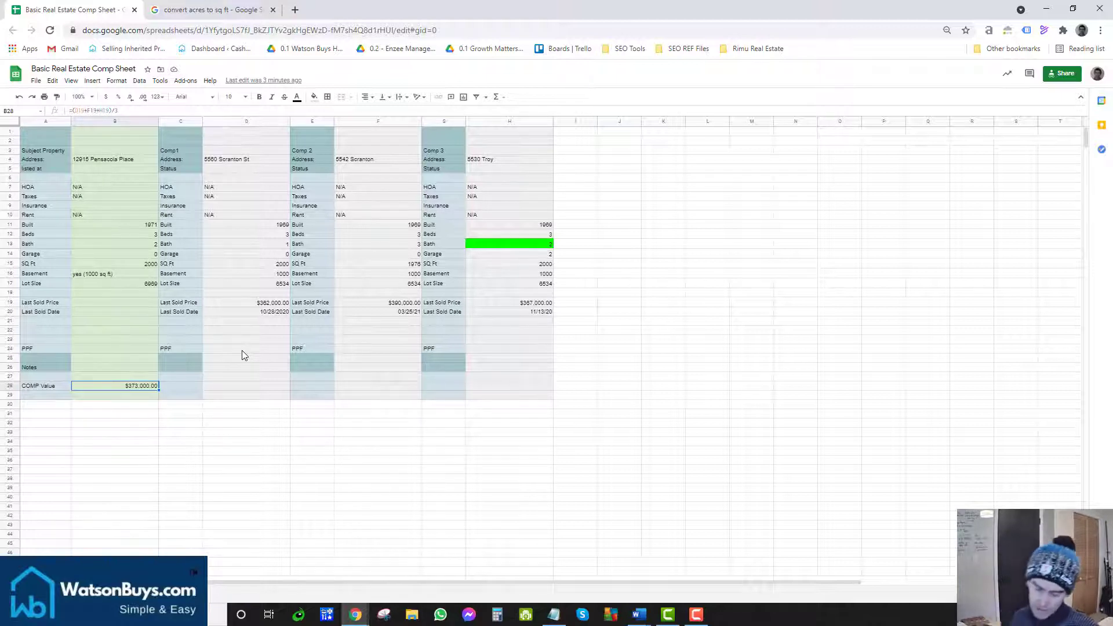
left_click(247, 387)
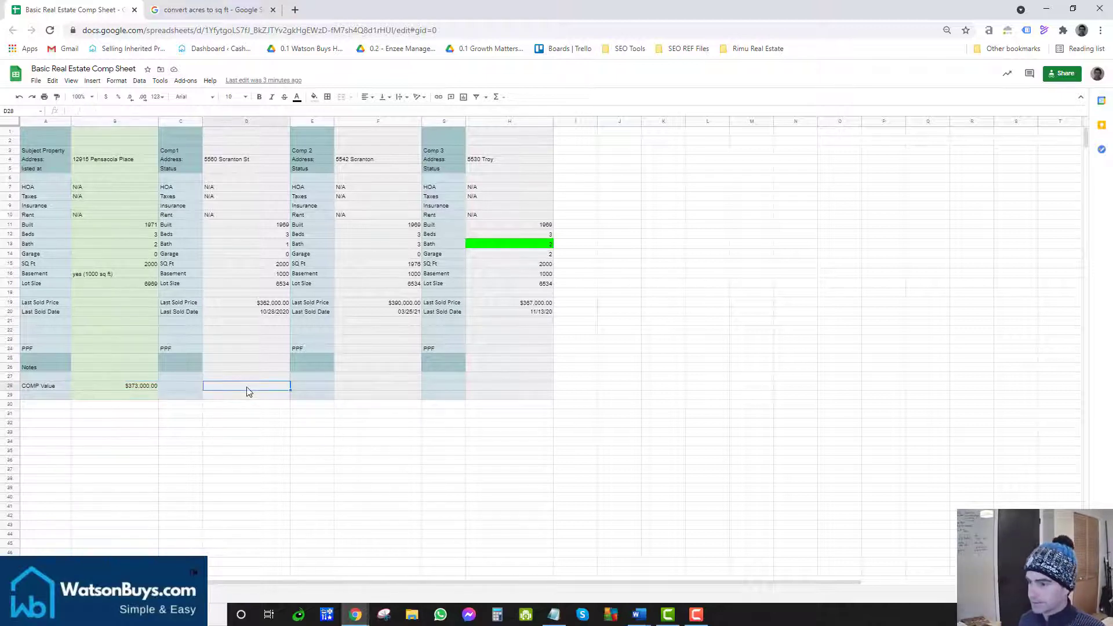
left_click(129, 388)
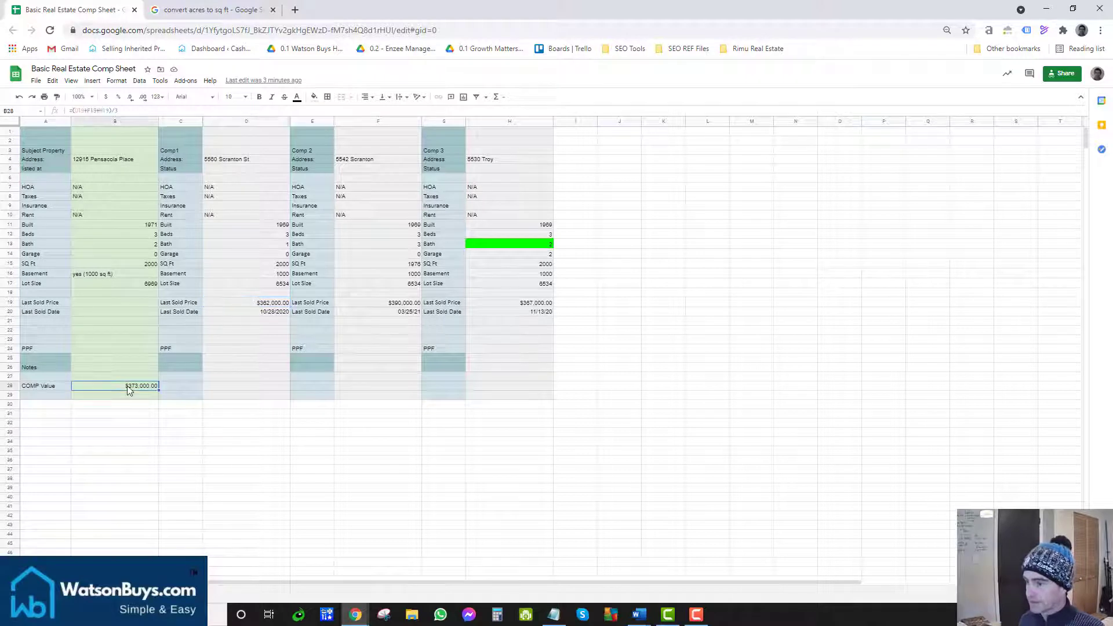
left_click(232, 387)
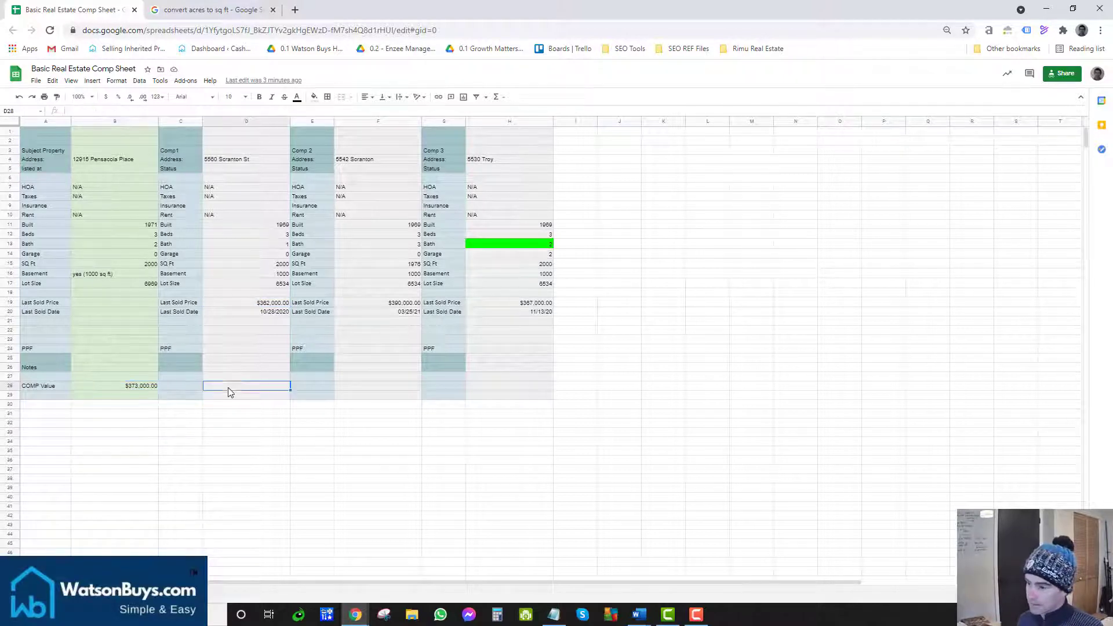
left_click(128, 385)
left_click(220, 388)
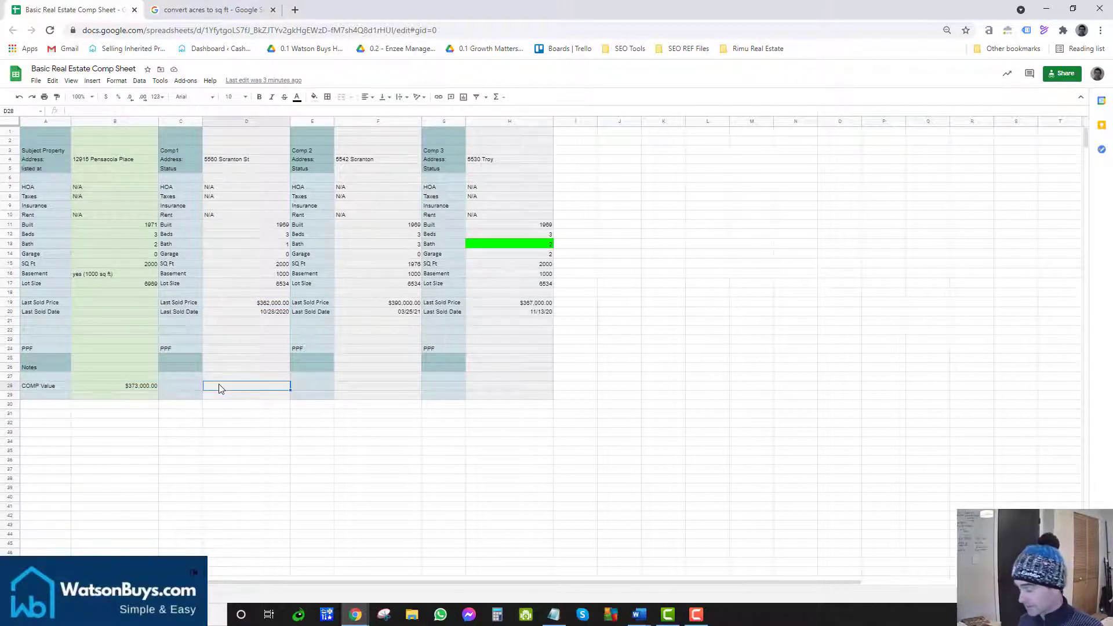
left_click(260, 311)
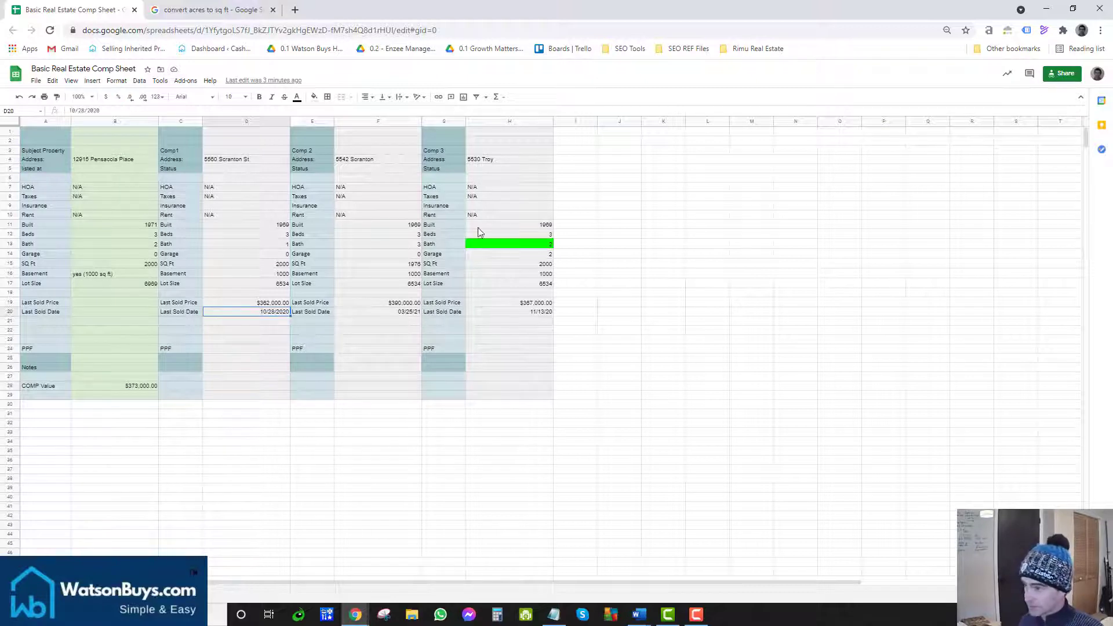
left_click(522, 244)
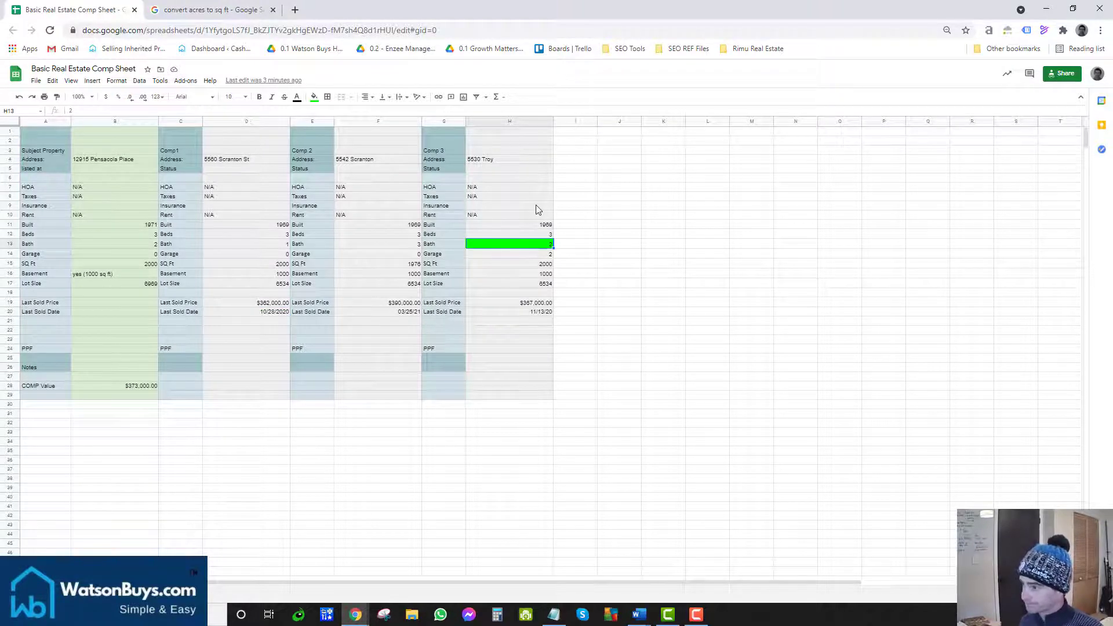
left_click(543, 301)
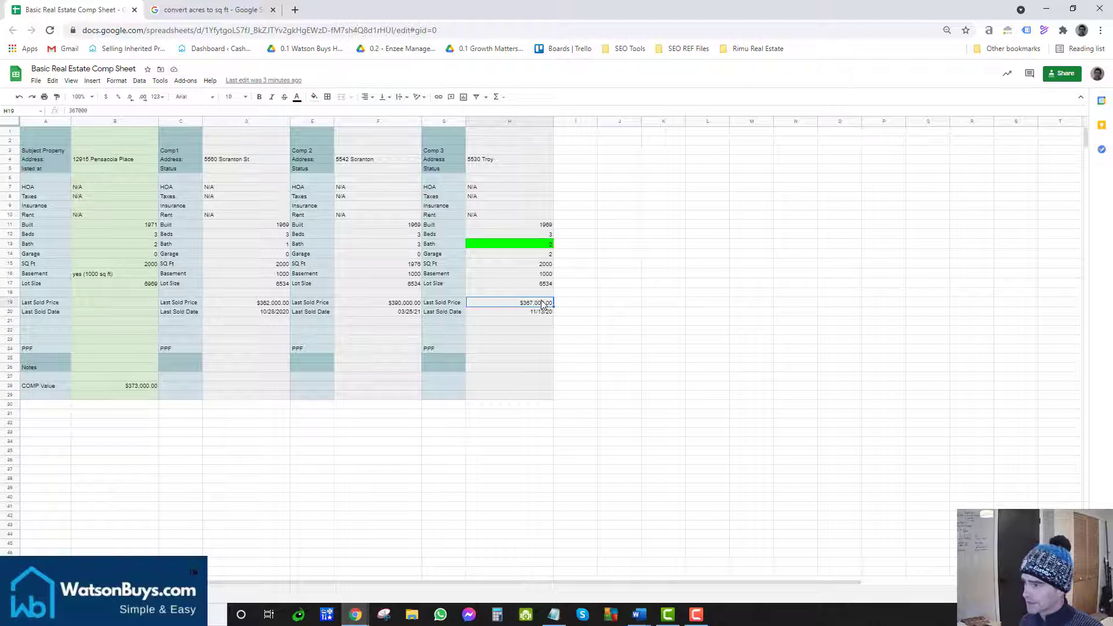
left_click(524, 274)
left_click(523, 255)
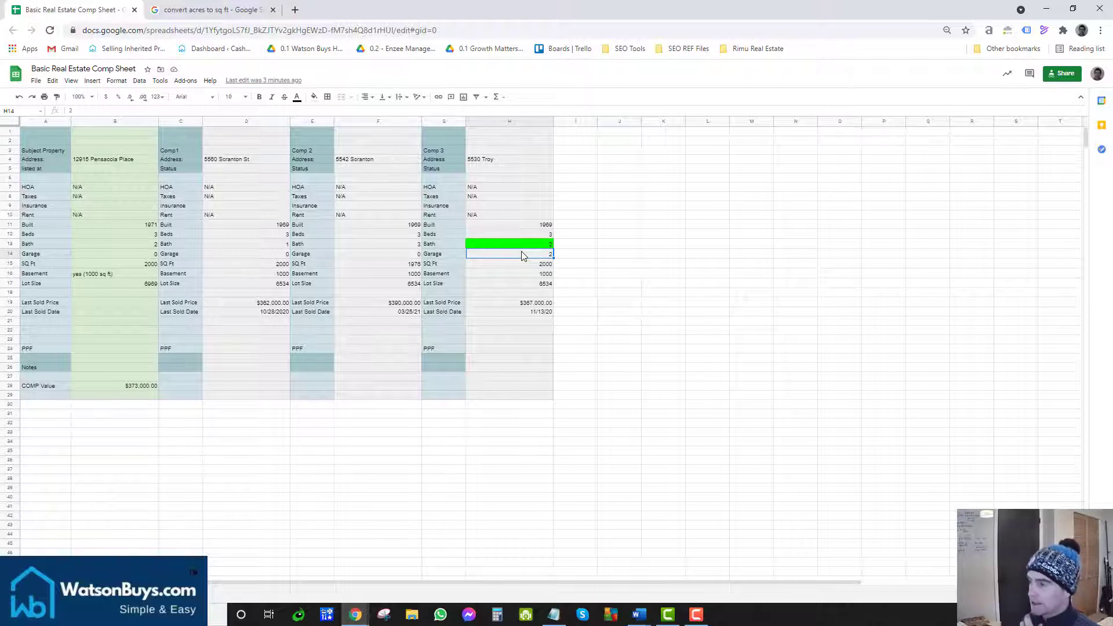
left_click(514, 301)
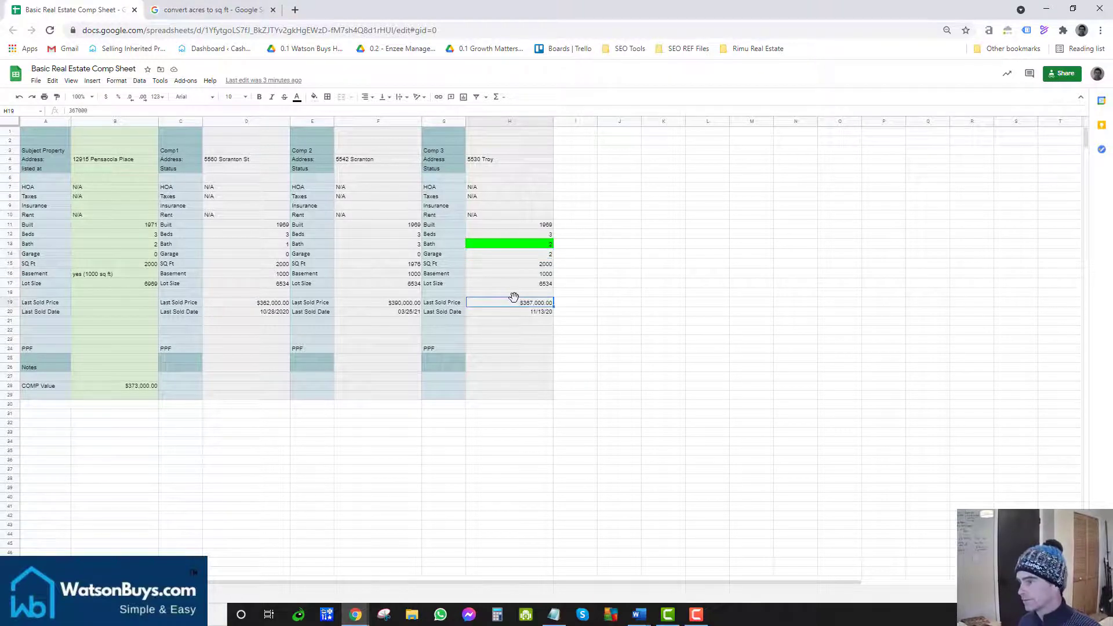
left_click(143, 387)
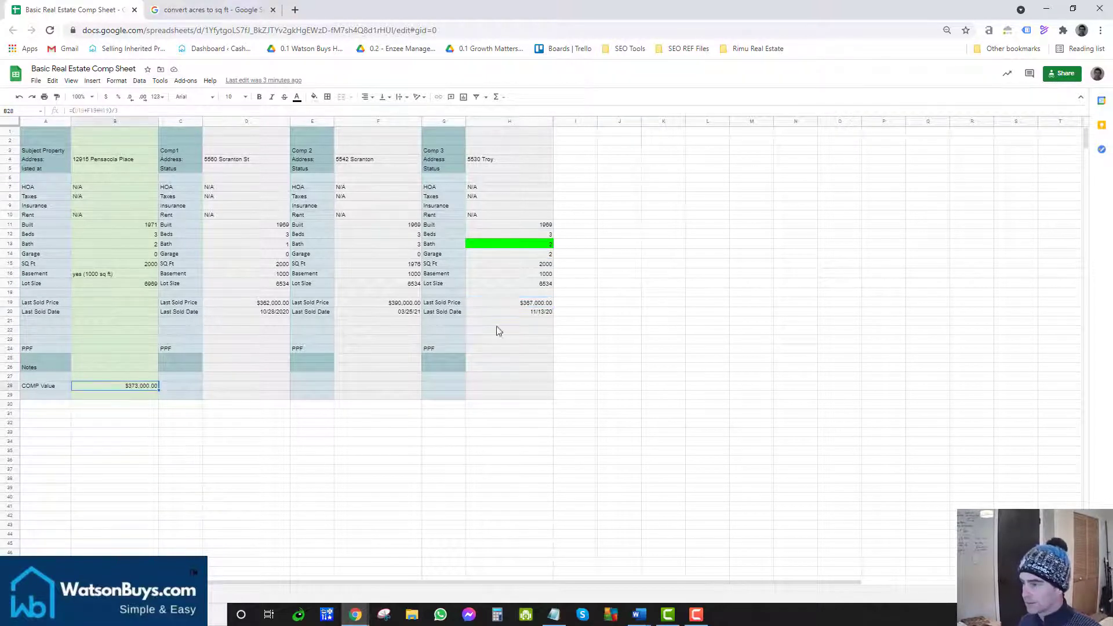
left_click(497, 303)
left_click(97, 386)
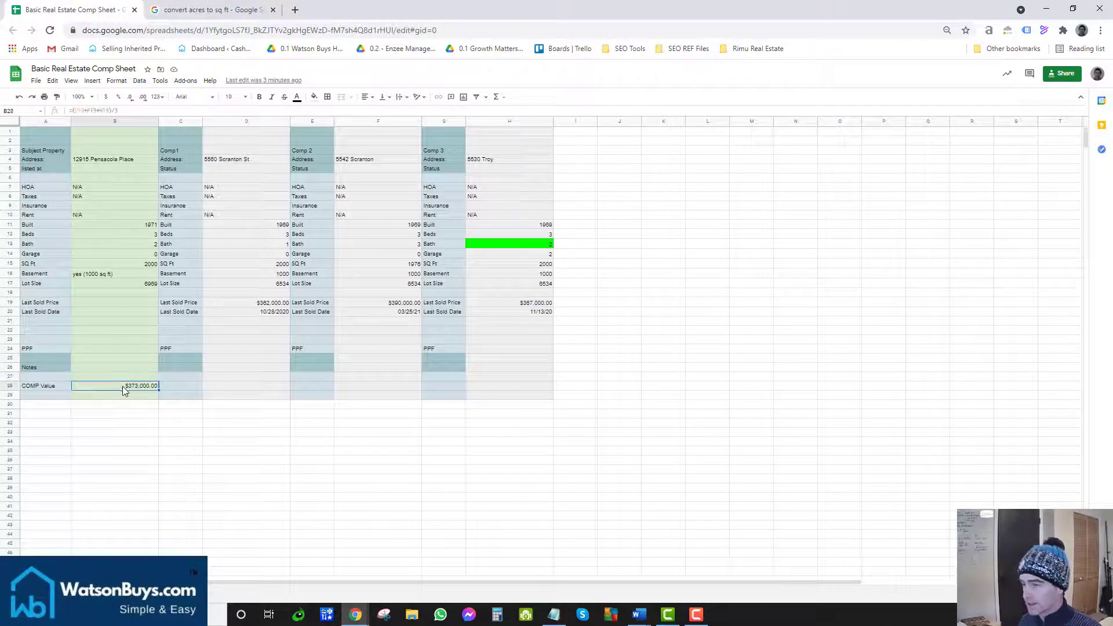
left_click(239, 386)
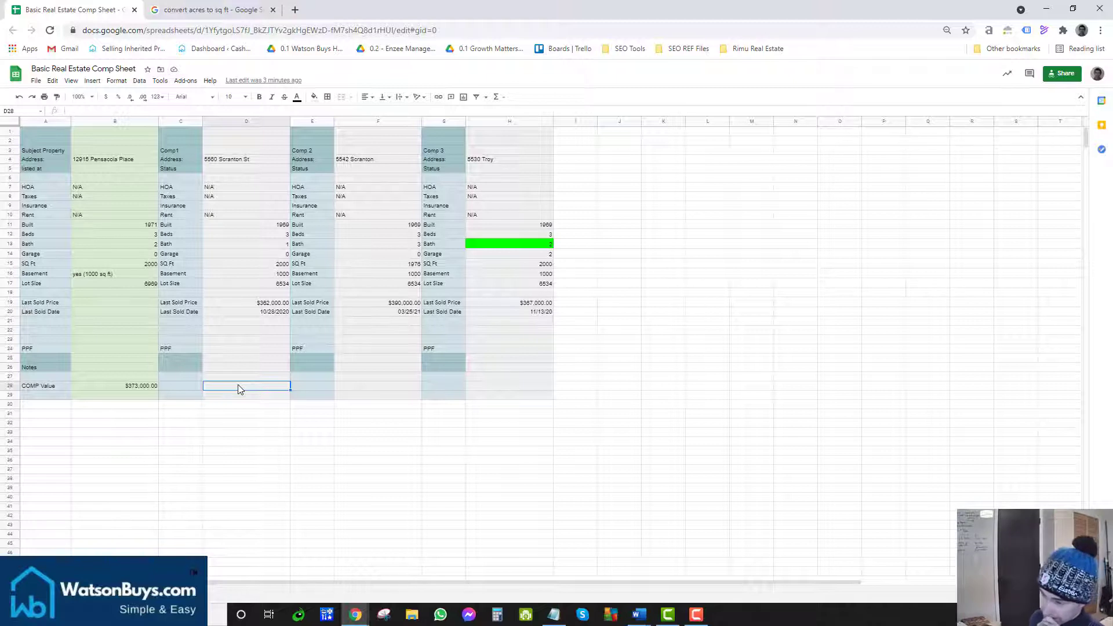
left_click(503, 387)
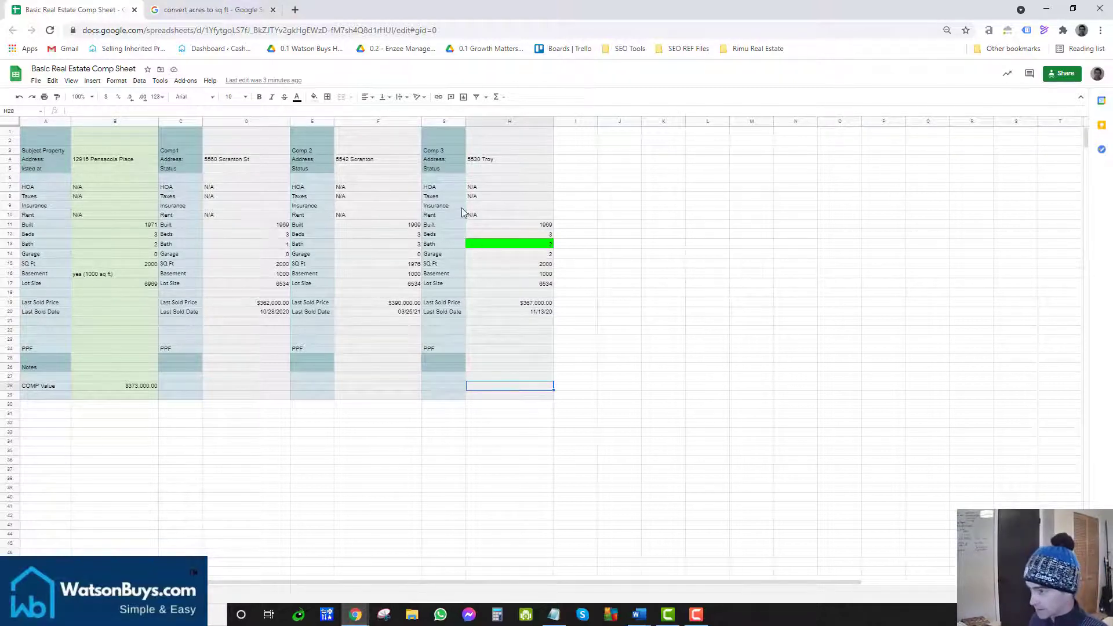
Step: Enter -20000 as Comp 3's adjustment in H27
left_click_drag(487, 163, 493, 338)
left_click(498, 369)
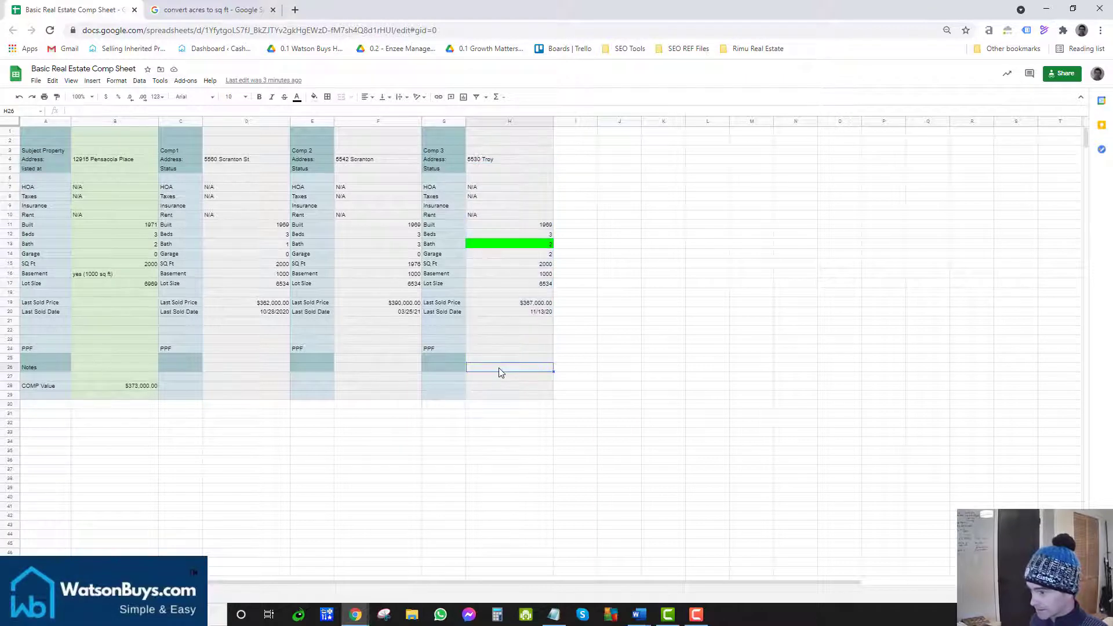
left_click(497, 377)
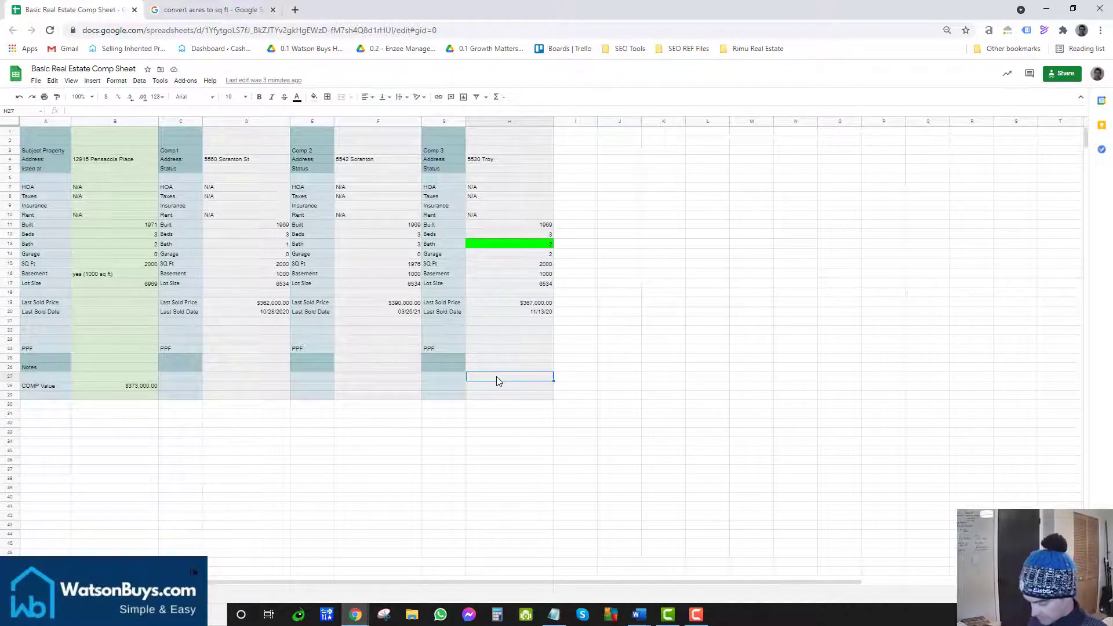
type("-20000")
key("Return")
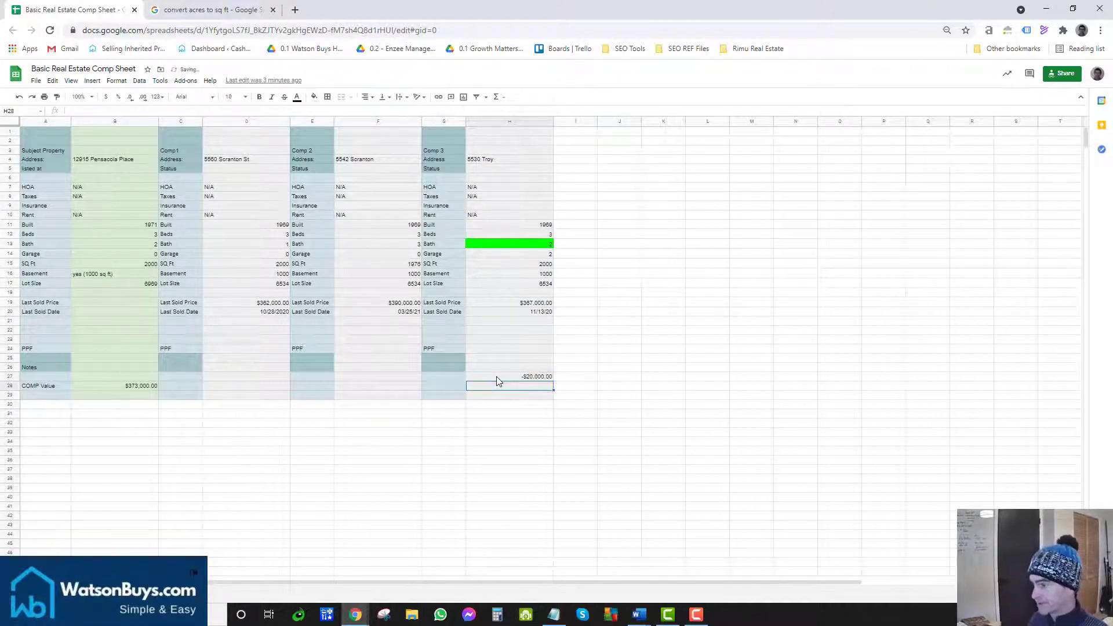
left_click(497, 377)
Step: Enter the formula =B28-H27 in H28 for Comp 3's comp value
left_click(492, 385)
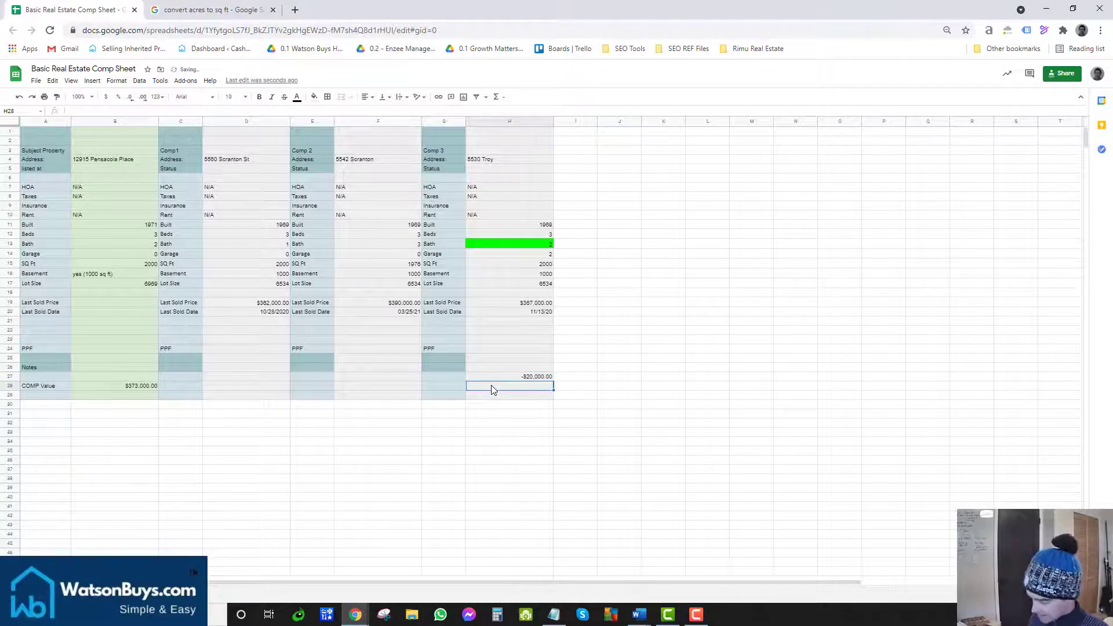
type("=")
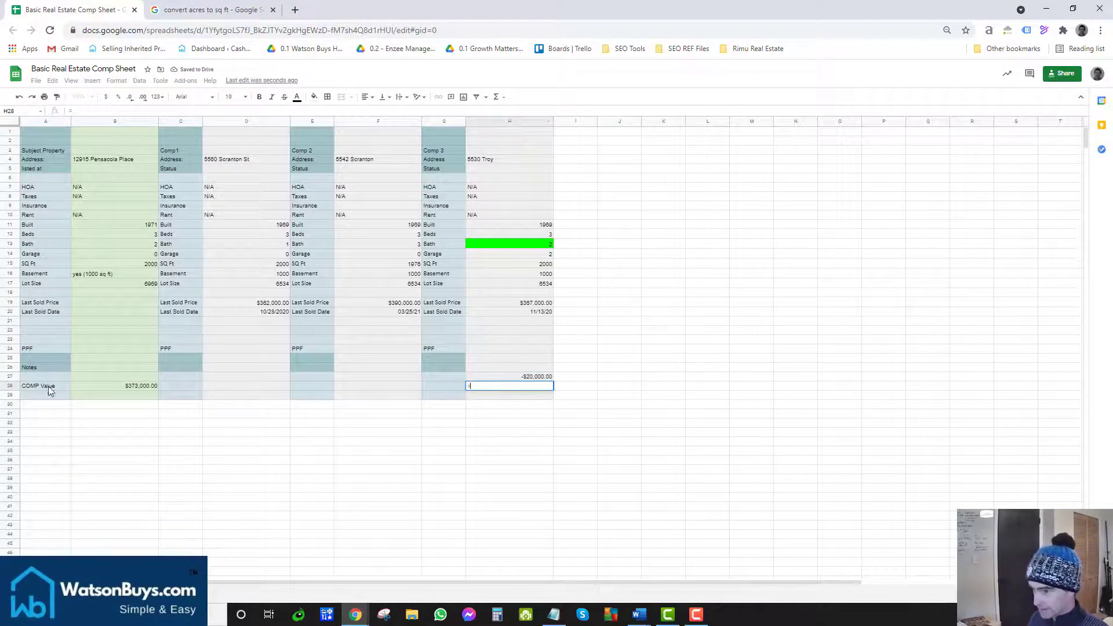
left_click(132, 387)
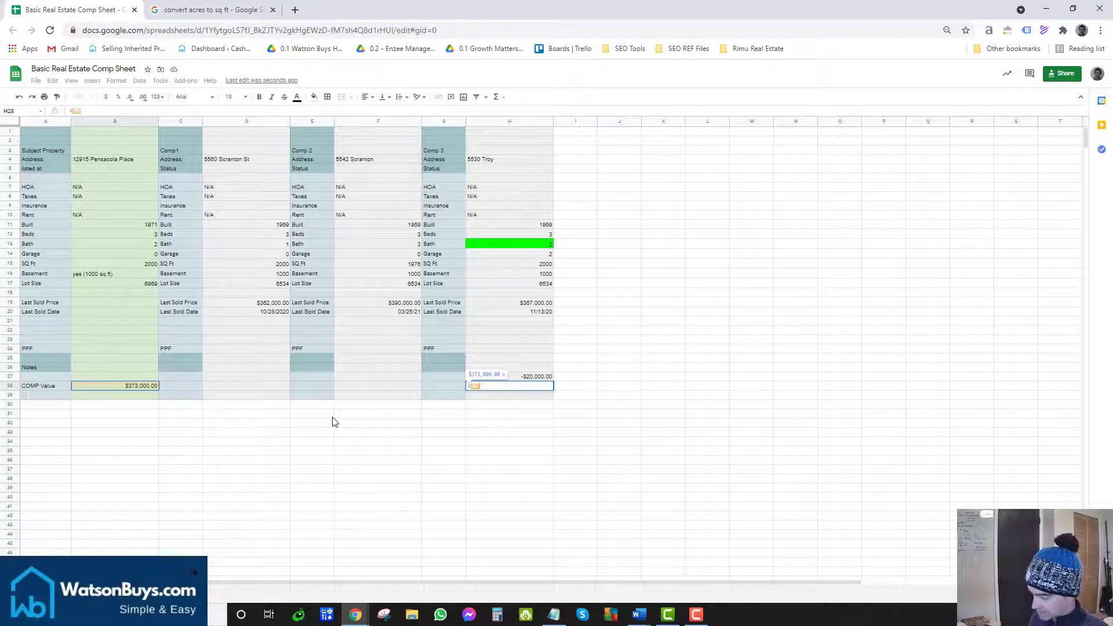
type("-")
left_click(510, 376)
key("Return")
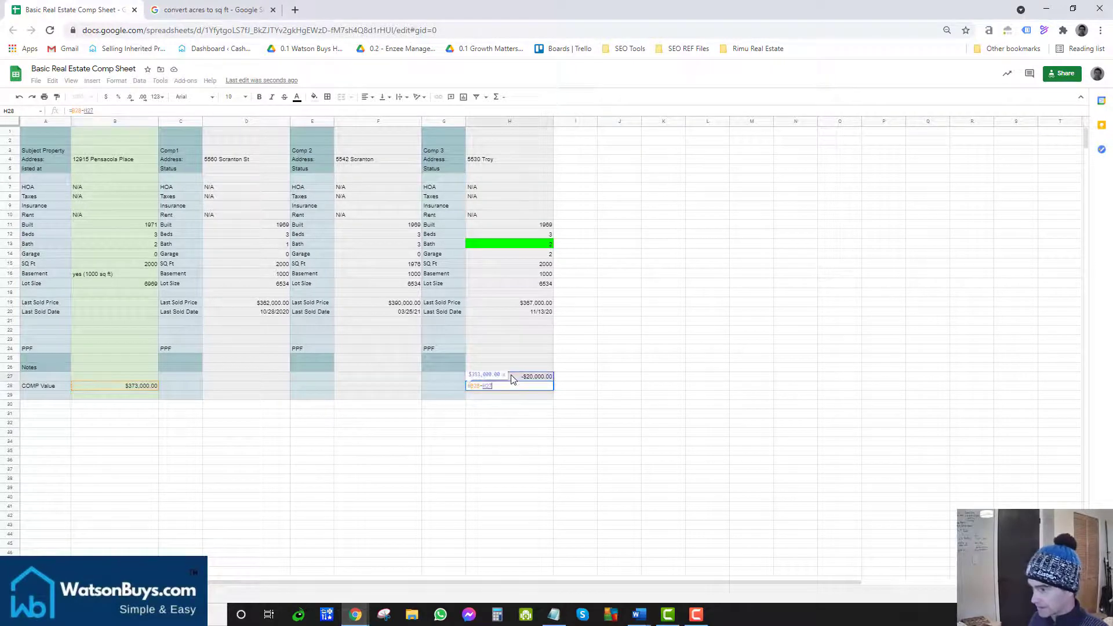
Step: Remove the minus sign so H27 holds a positive $20,000.00 adjustment
left_click(510, 376)
left_click(87, 110)
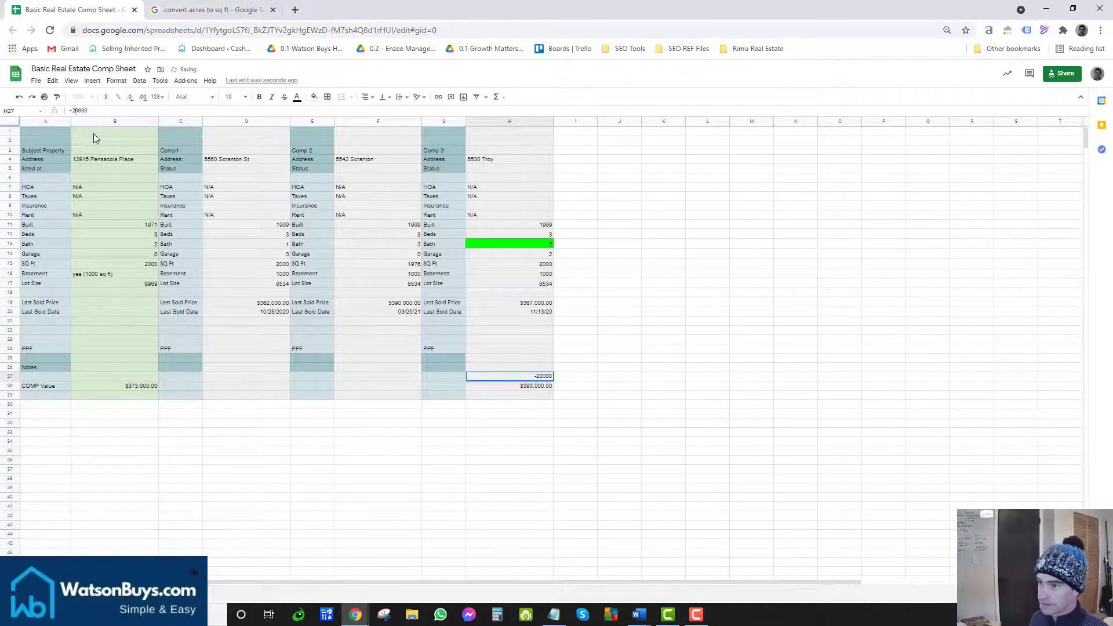
left_click(74, 111)
key("BackSpace")
key("Return")
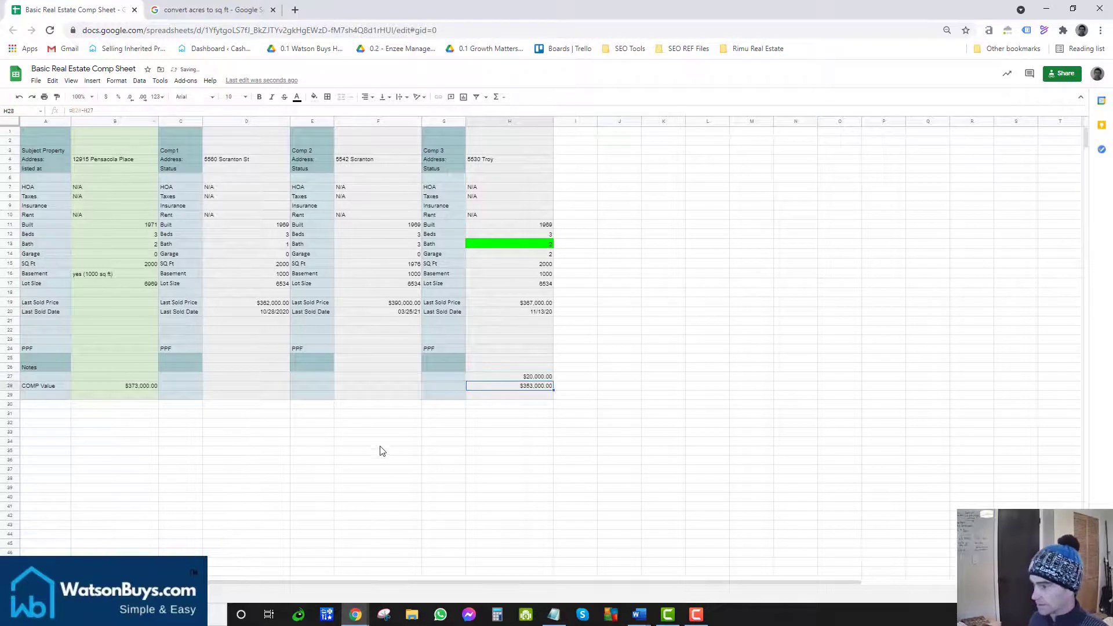
left_click(429, 377)
Step: Enter 'Adjustments' in G27, then check H28's comp value and Comp 2's bath count
type("Adjustments")
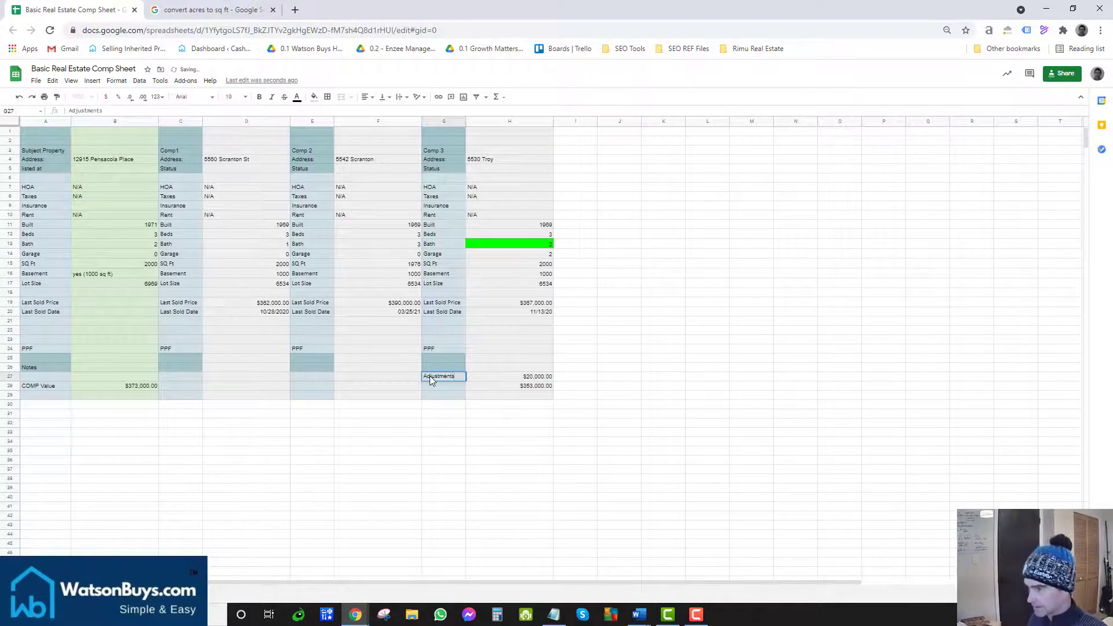
key("Return")
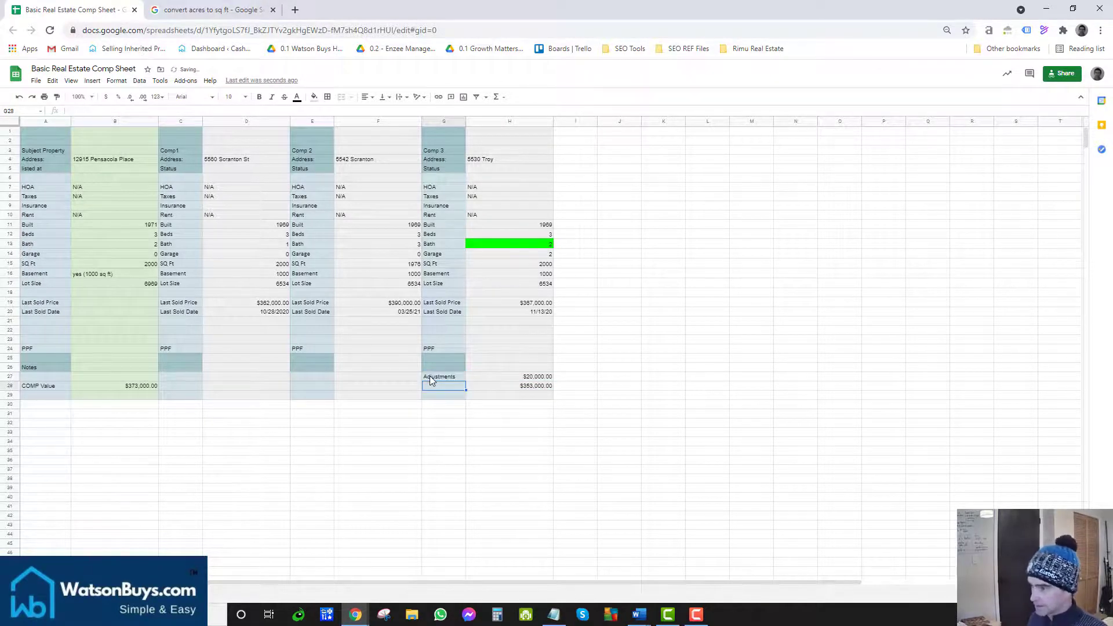
left_click(430, 376)
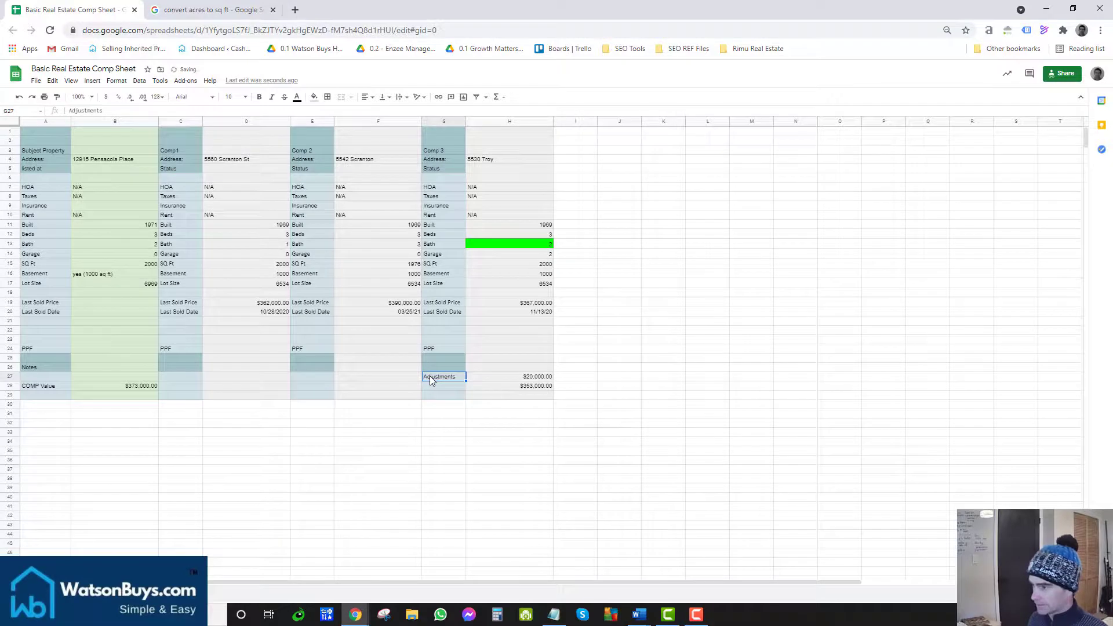
left_click(527, 387)
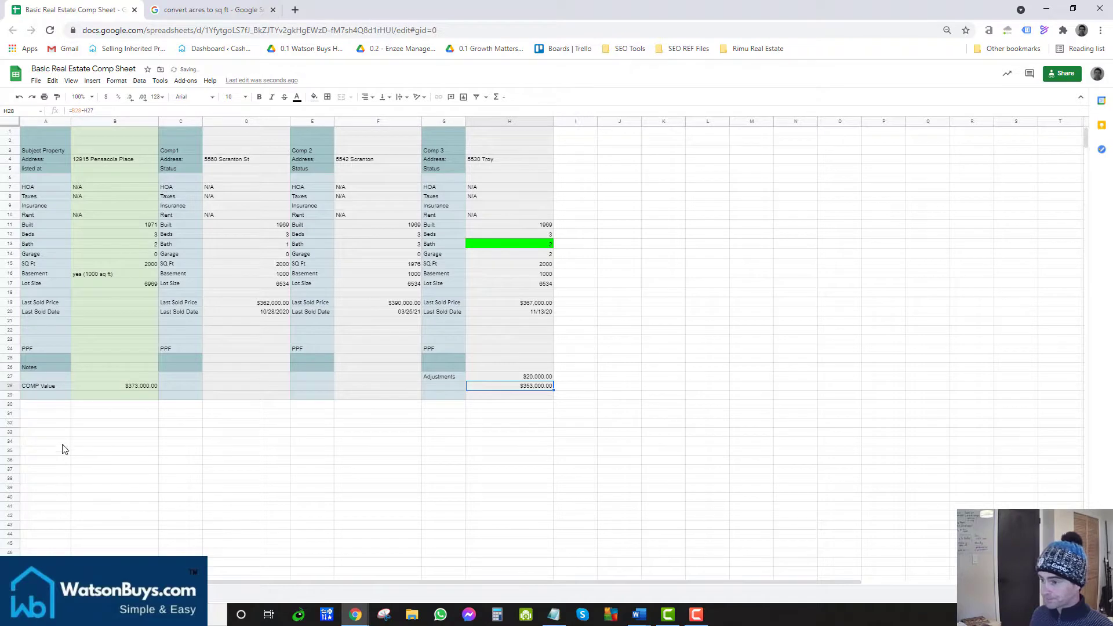
left_click(389, 405)
left_click(384, 378)
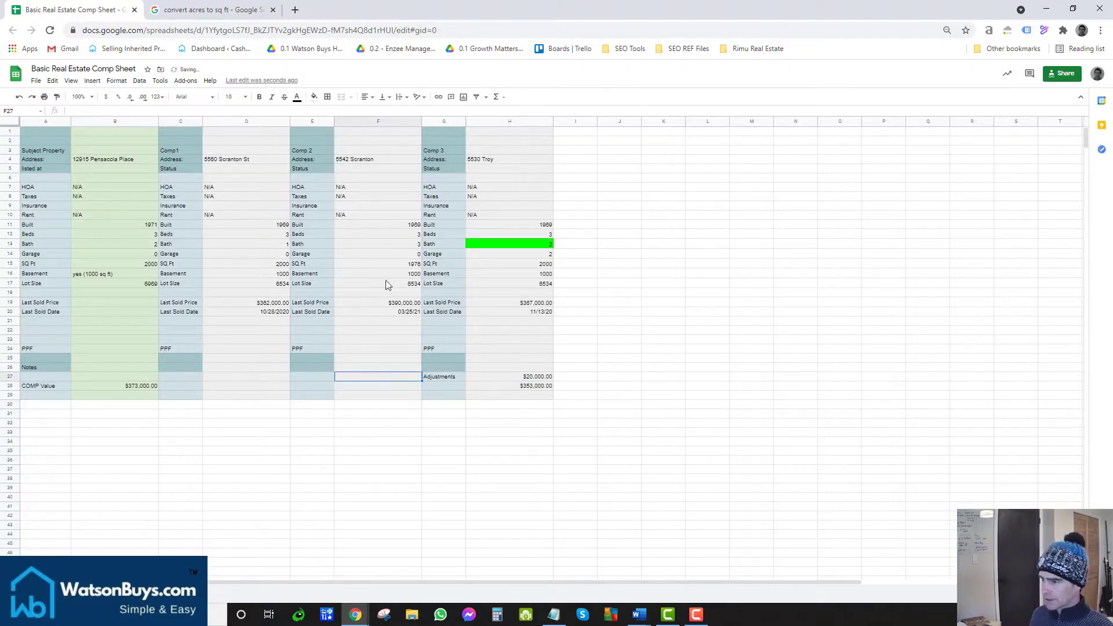
left_click(385, 247)
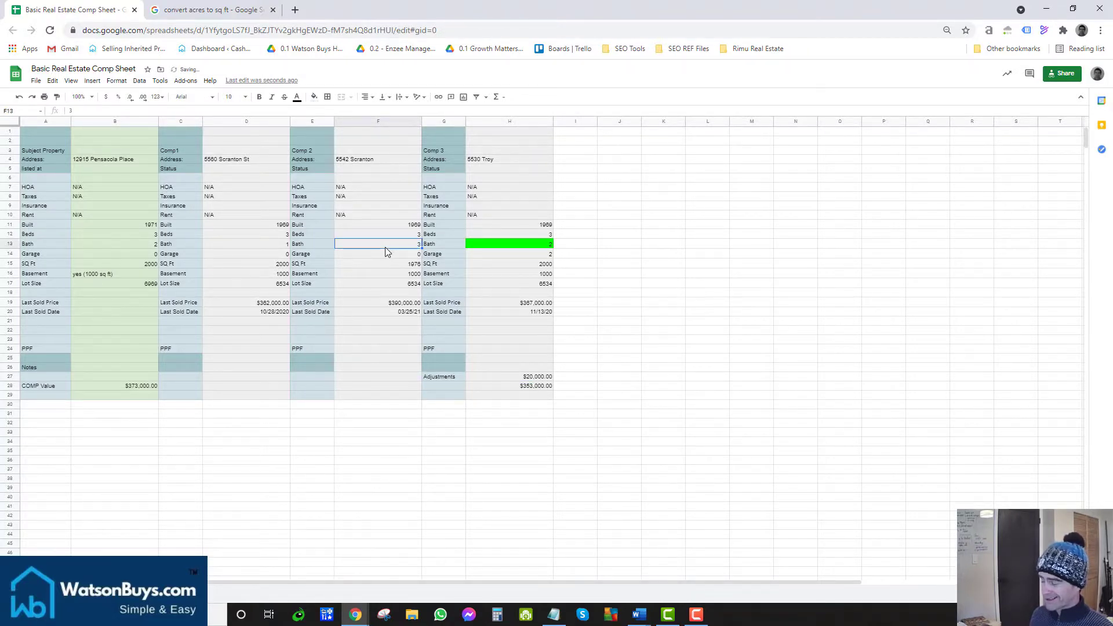